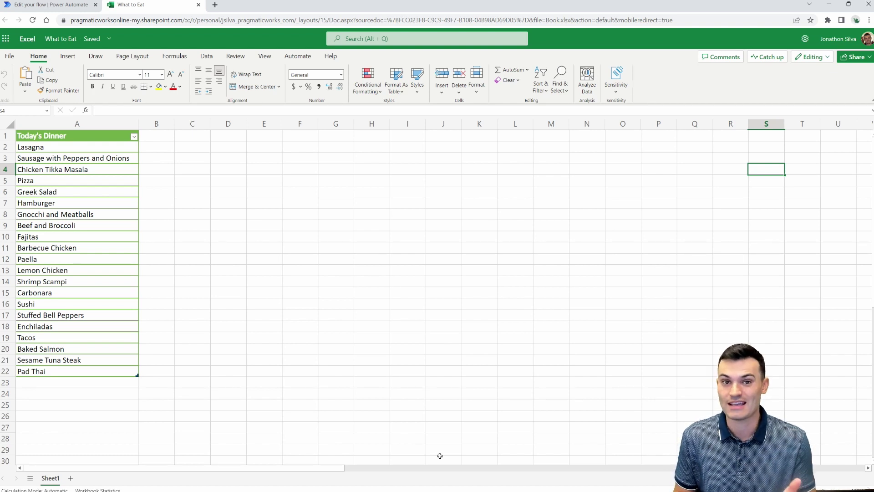
# Step: Return to the flow and review the Excel step reading Table1 from What to Eat.xlsx
pyautogui.click(66, 8)
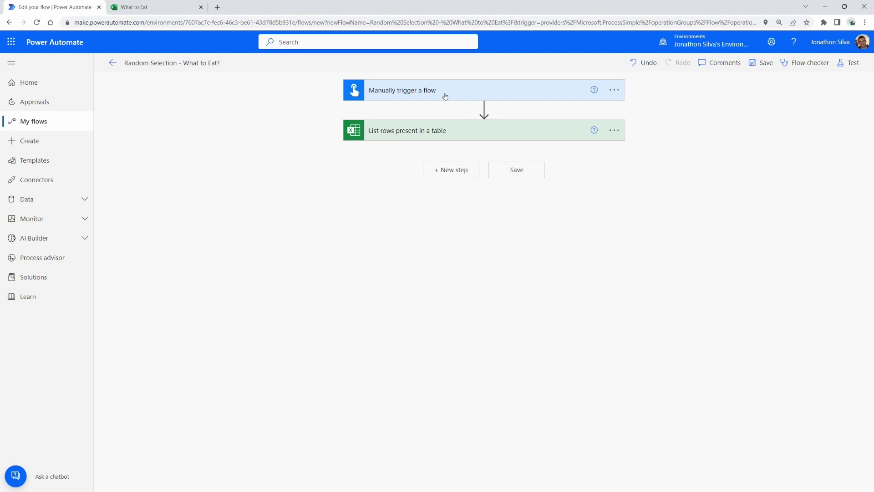
pyautogui.click(451, 133)
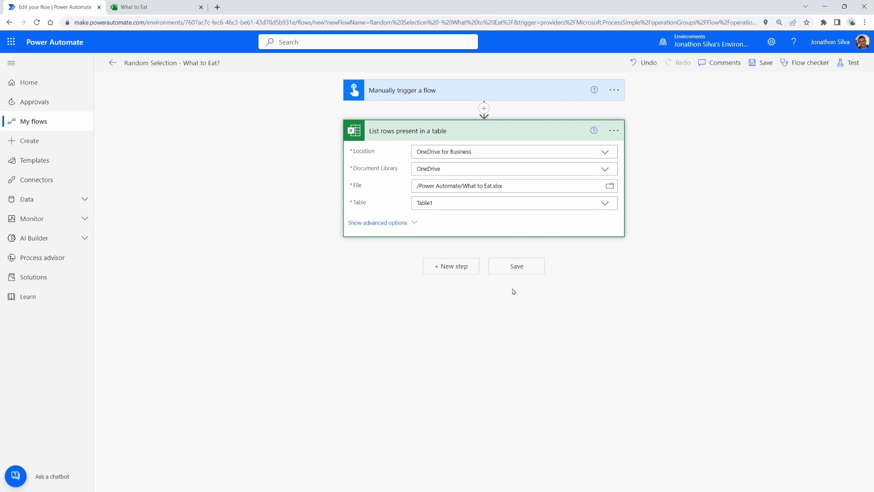
# Step: Add a Compose action after the List rows present in a table step
pyautogui.click(436, 270)
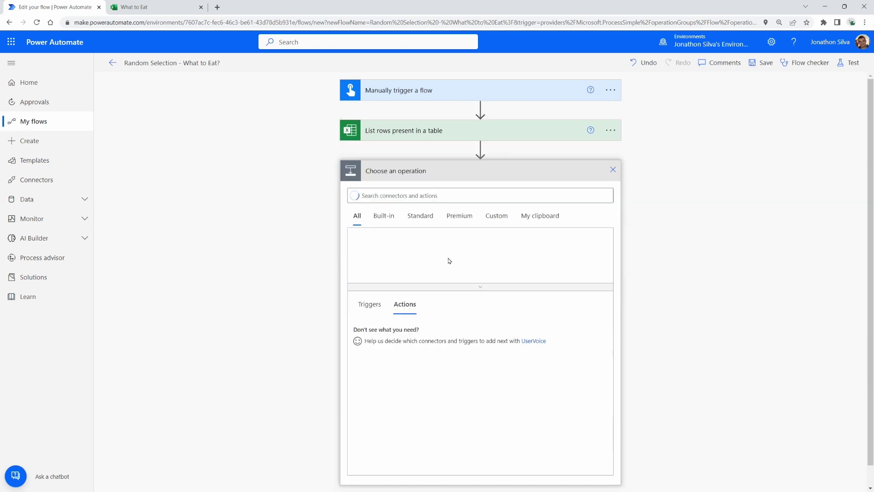
pyautogui.write('compose')
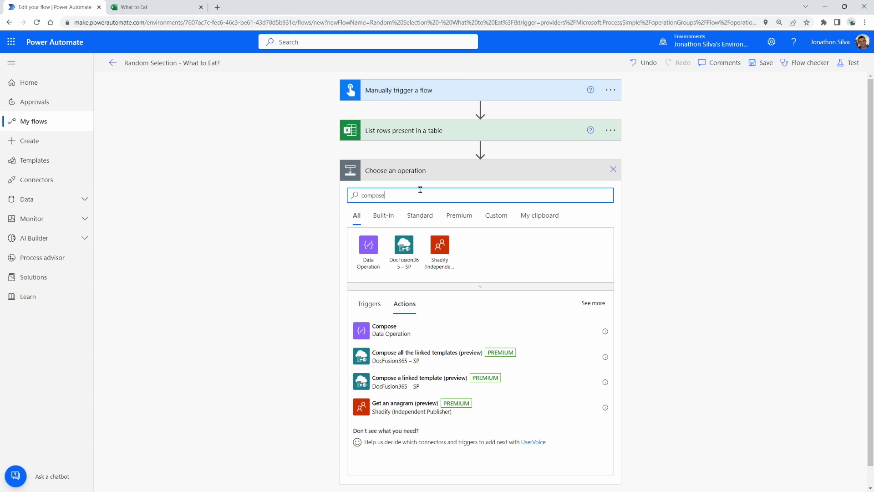
pyautogui.click(407, 329)
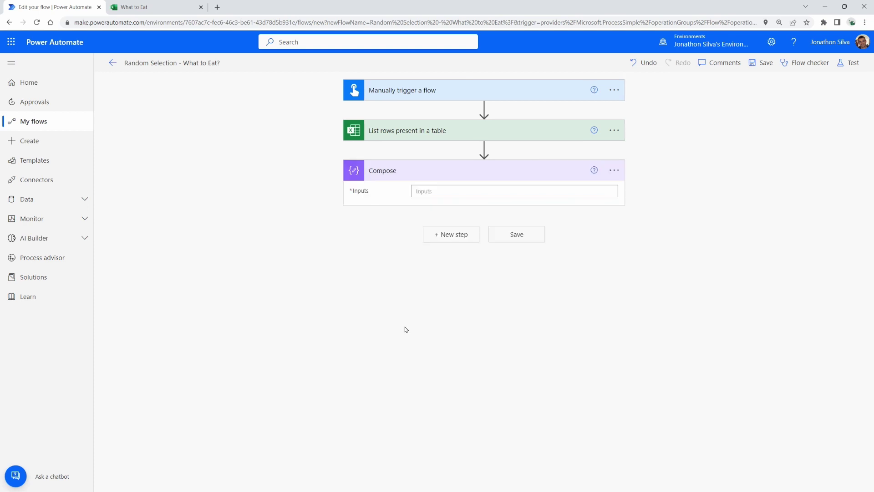
# Step: Start a custom expression for the Compose Inputs after checking the workbook's dinner list
pyautogui.click(458, 194)
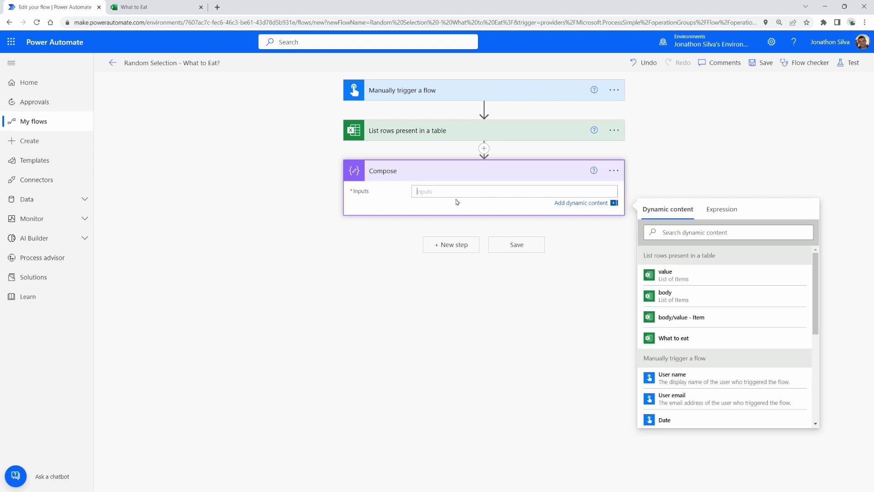
pyautogui.click(141, 5)
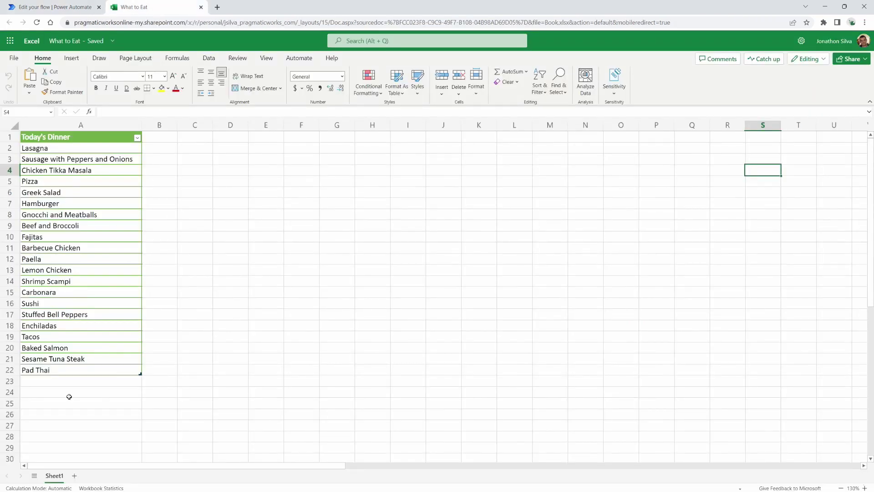
pyautogui.click(55, 7)
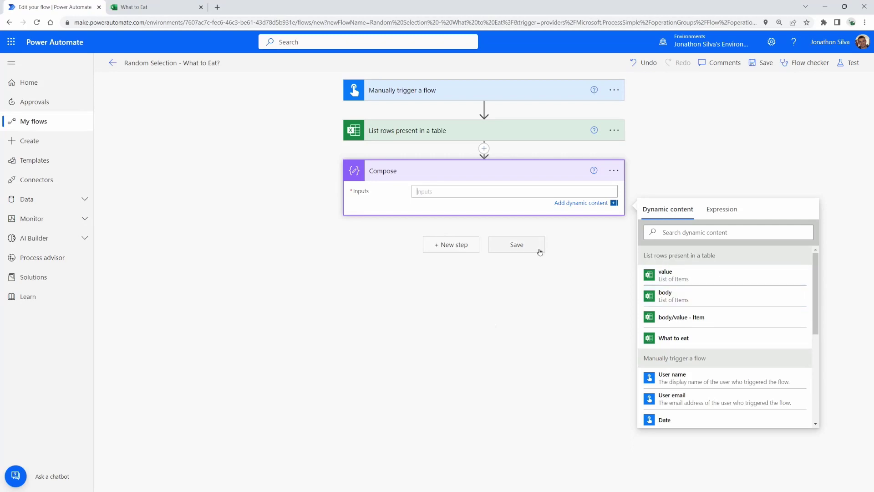
pyautogui.click(730, 214)
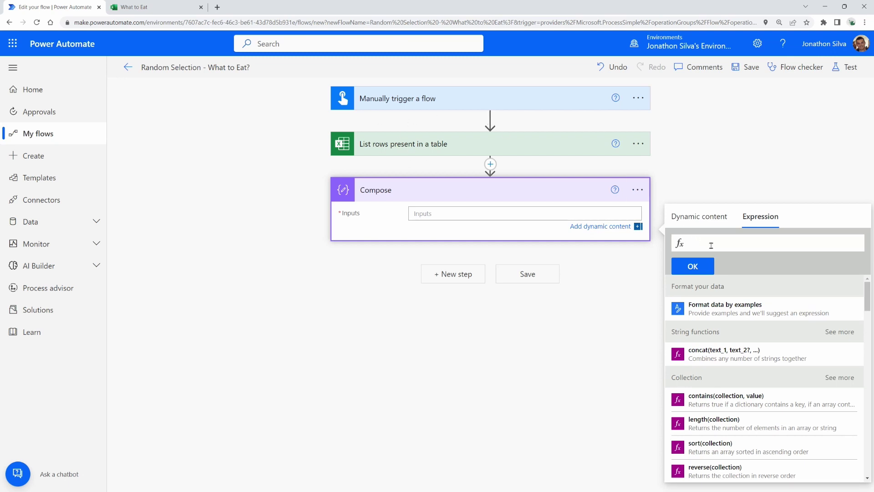
# Step: Build the expression body('List_rows_present_in_a_table')?['value'] from the Excel step's value output, removing the extra outputs( and body/ text
pyautogui.write('body(')
pyautogui.click(714, 227)
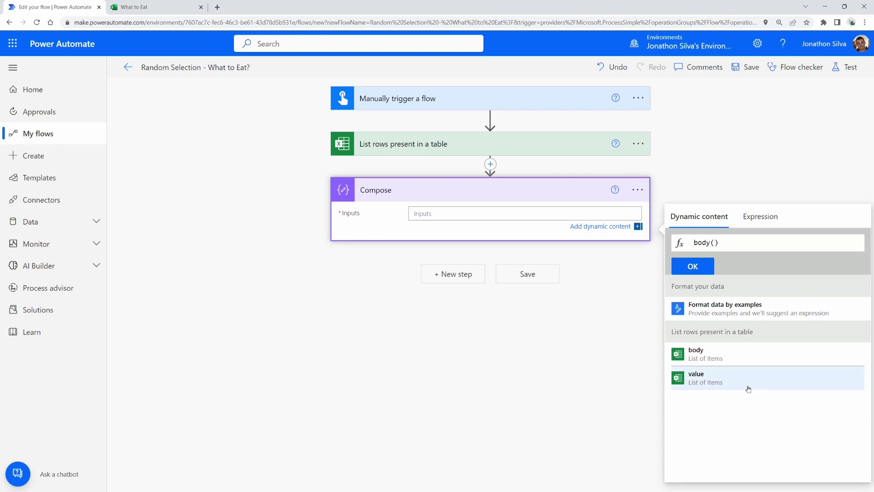
pyautogui.click(751, 391)
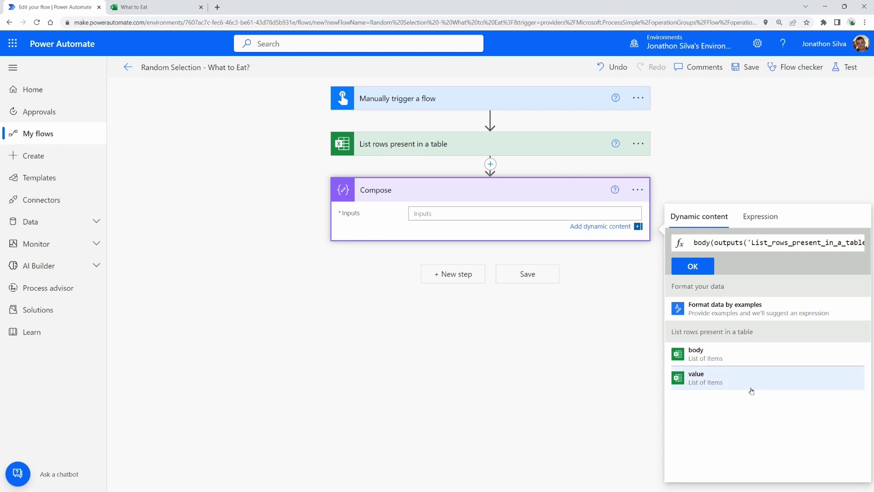
pyautogui.click(742, 244)
pyautogui.moveTo(741, 246); pyautogui.dragTo(721, 244)
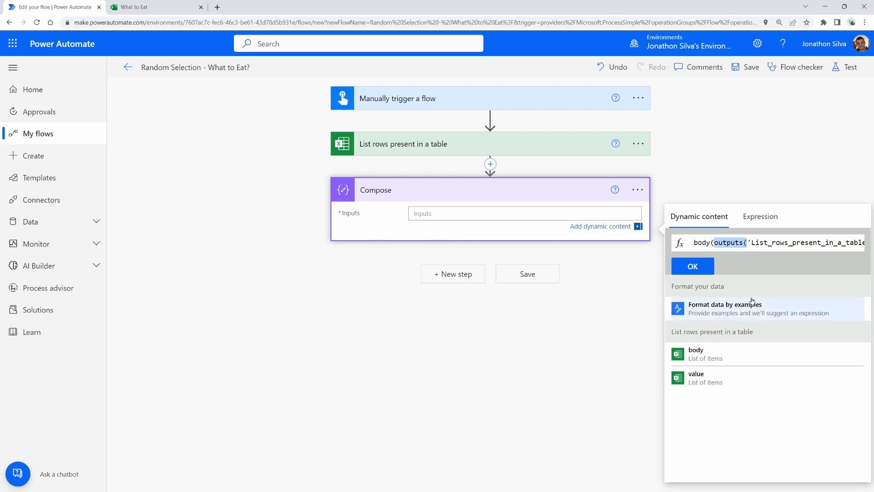
pyautogui.press('Delete')
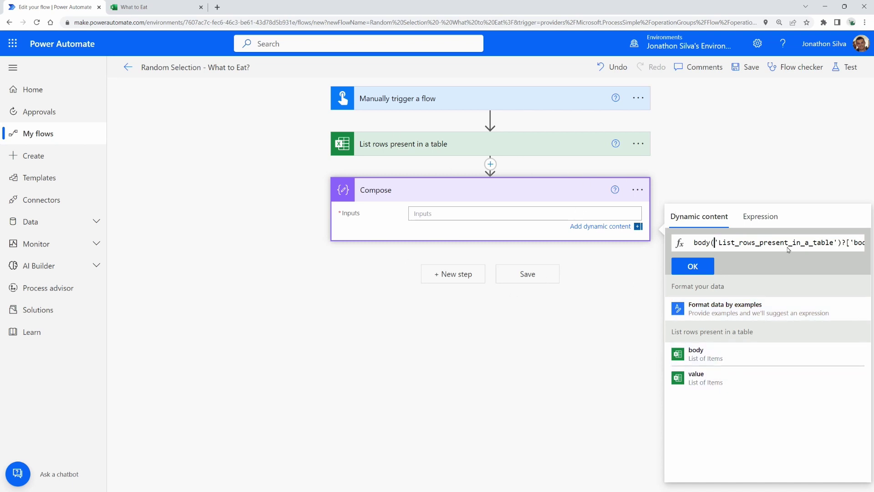
pyautogui.press('Right')
pyautogui.press('Right')
pyautogui.press('Right')
pyautogui.press('Right')
pyautogui.press('Right')
pyautogui.press('Right')
pyautogui.press('Right')
pyautogui.press('Right')
pyautogui.press('Right')
pyautogui.press('Right')
pyautogui.press('Right')
pyautogui.press('Right')
pyautogui.press('Right')
pyautogui.press('Right')
pyautogui.press('Right')
pyautogui.press('Right')
pyautogui.press('Right')
pyautogui.press('Right')
pyautogui.press('Right')
pyautogui.press('Right')
pyautogui.press('Right')
pyautogui.press('Right')
pyautogui.press('Right')
pyautogui.press('Right')
pyautogui.press('Right')
pyautogui.press('Right')
pyautogui.press('Right')
pyautogui.press('Right')
pyautogui.press('Left')
pyautogui.press('Left')
pyautogui.press('Left')
pyautogui.press('Left')
pyautogui.press('Left')
pyautogui.press('Left')
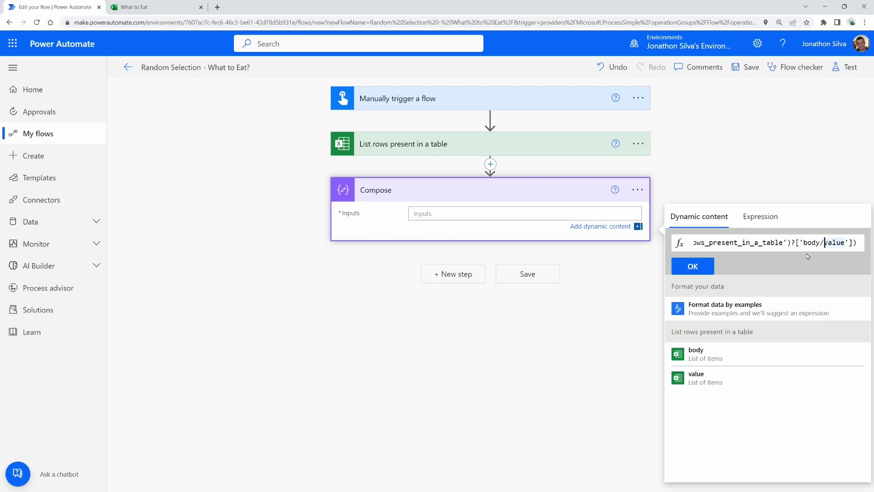
pyautogui.press('BackSpace')
pyautogui.press('BackSpace')
pyautogui.press('BackSpace')
pyautogui.press('BackSpace')
pyautogui.press('BackSpace')
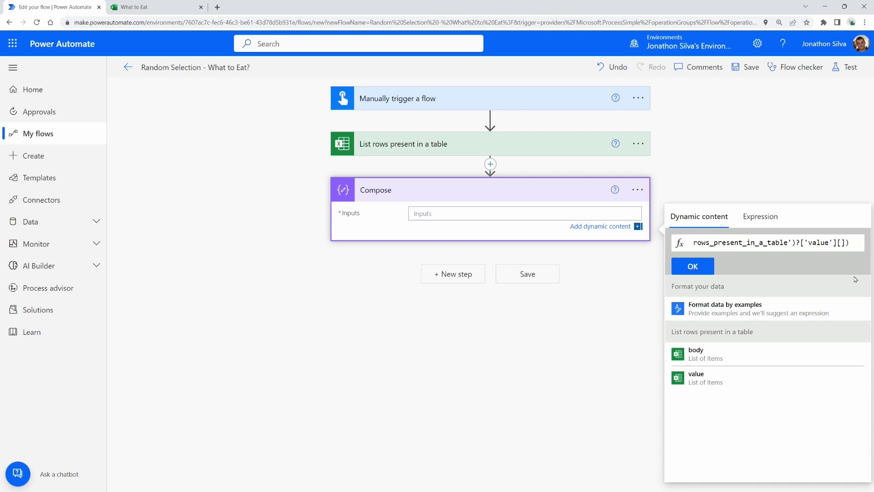
# Step: Add a rand(1,) index after ['value'] and check the workbook's dishes ending at row 22
pyautogui.write('rand')
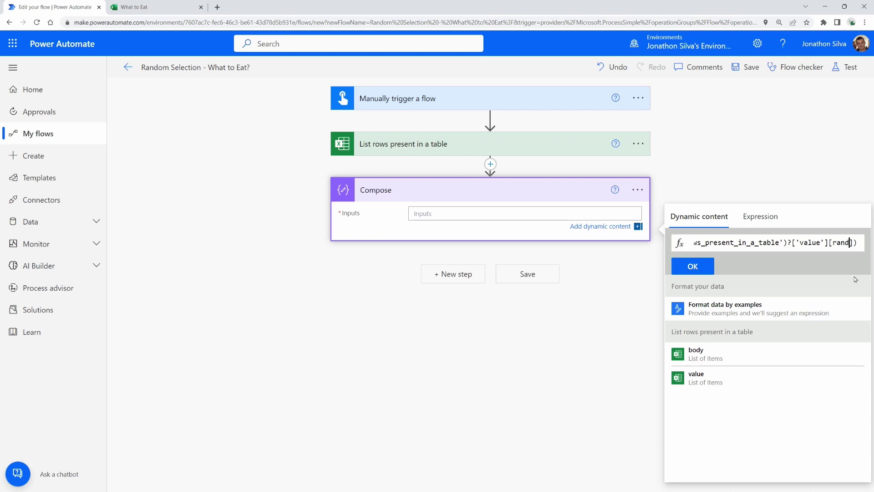
pyautogui.write('(')
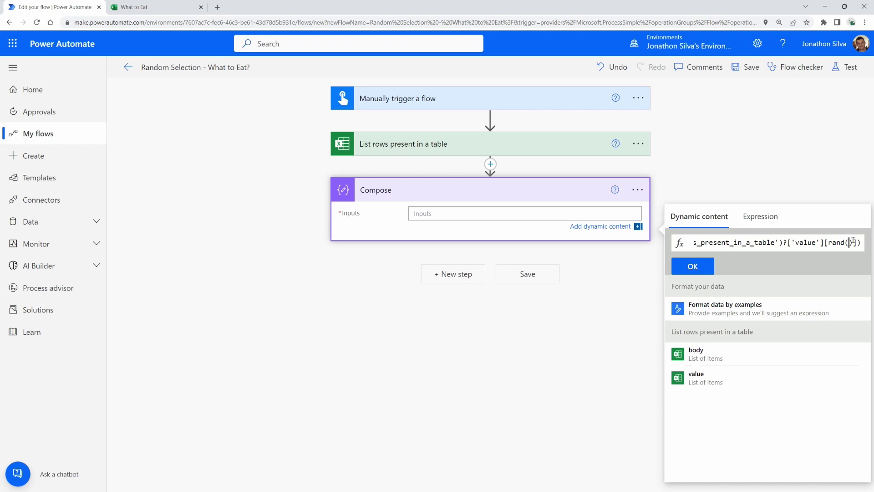
pyautogui.click(761, 217)
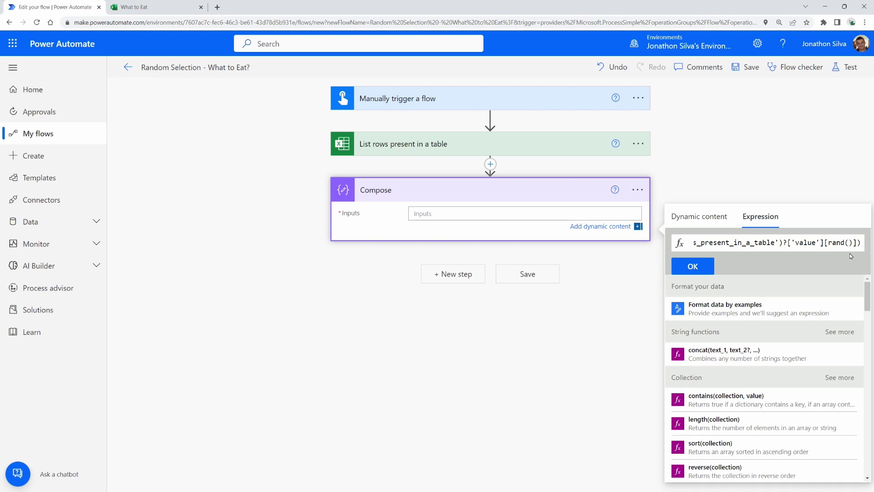
pyautogui.write('1')
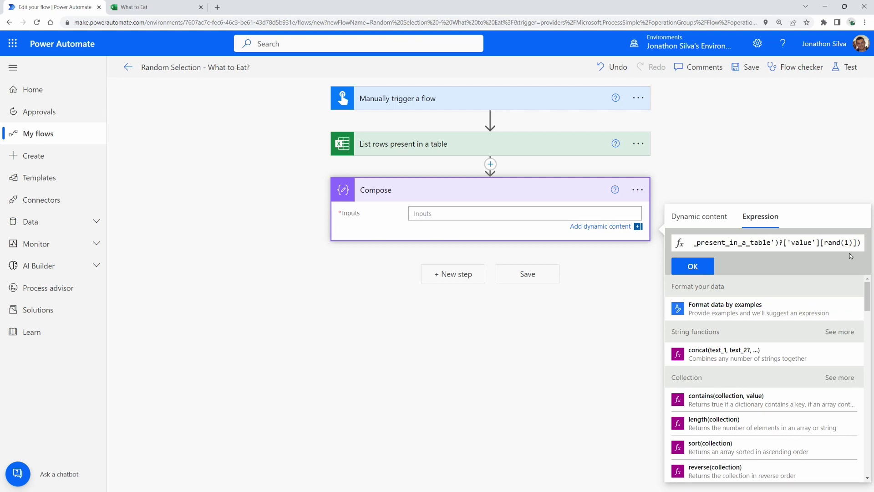
pyautogui.write(',')
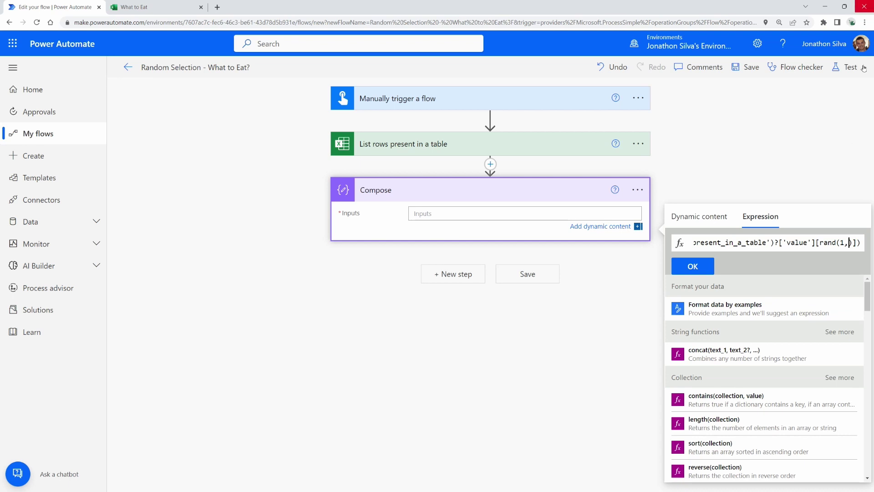
pyautogui.click(145, 7)
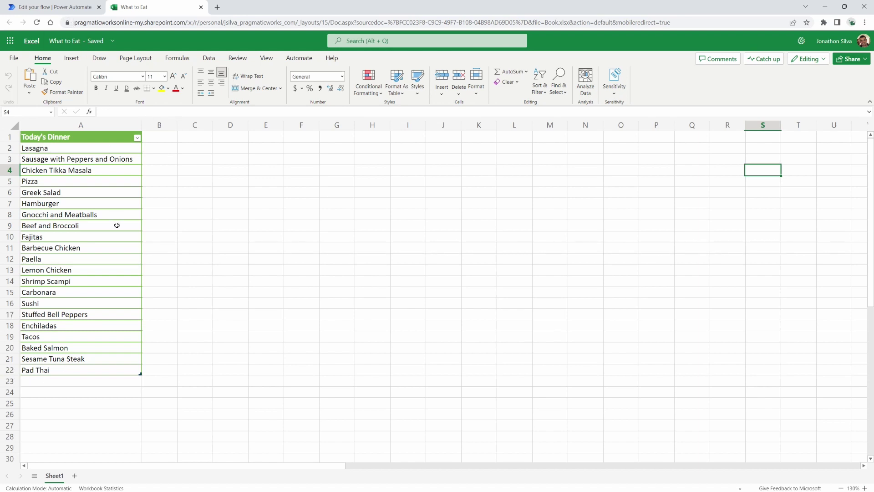
# Step: Begin the rand upper bound with length(body('List_rows_present_in_a_table')) using the pasted table reference
pyautogui.click(72, 6)
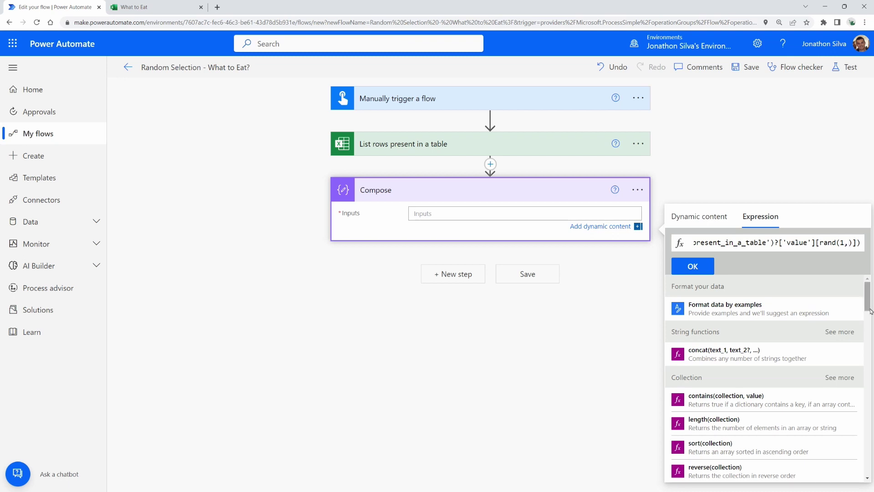
pyautogui.write('leng')
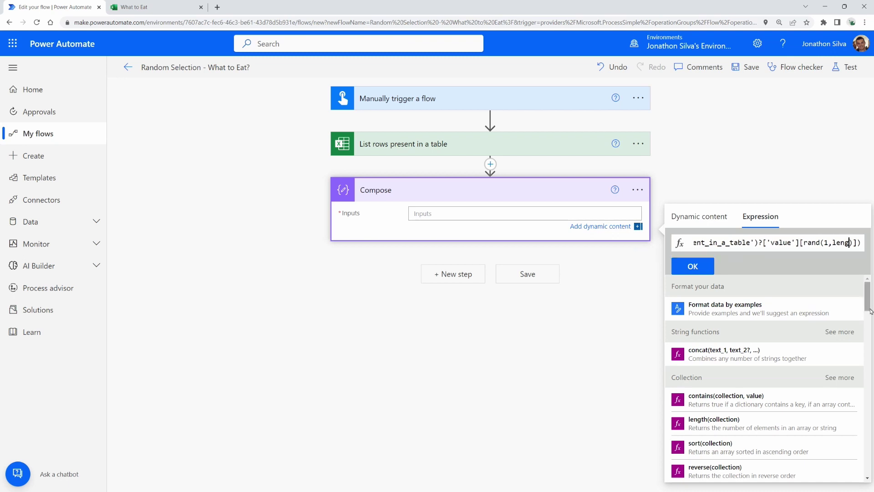
pyautogui.write('th')
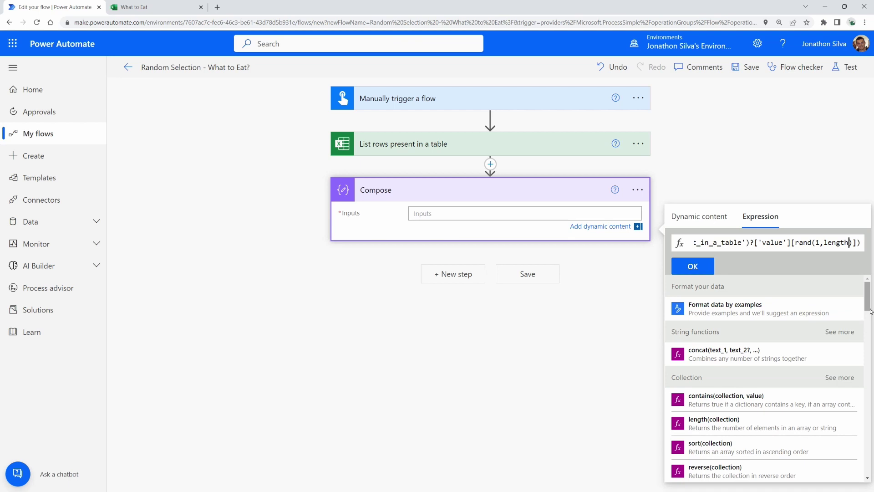
pyautogui.write('(')
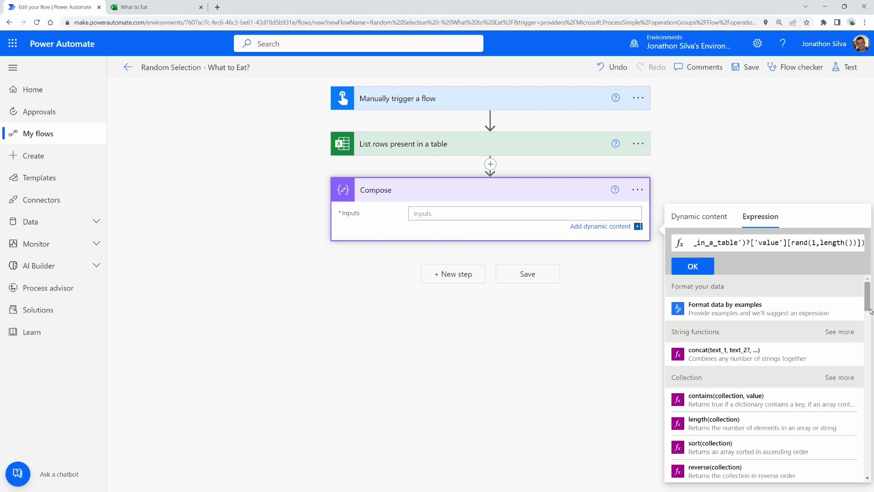
pyautogui.write('body')
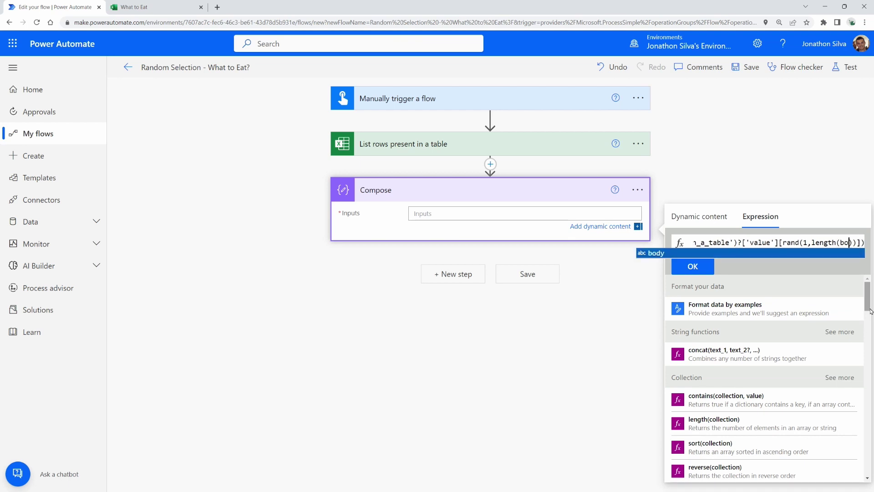
pyautogui.press('Escape')
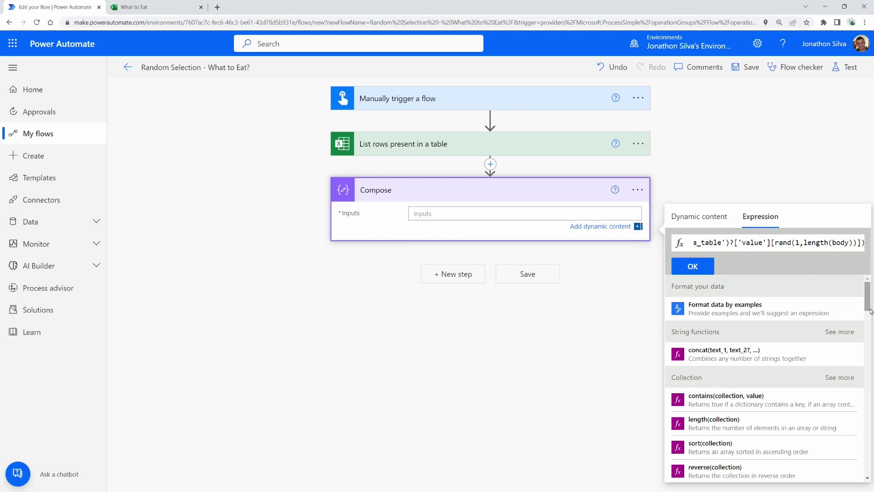
pyautogui.write('(')
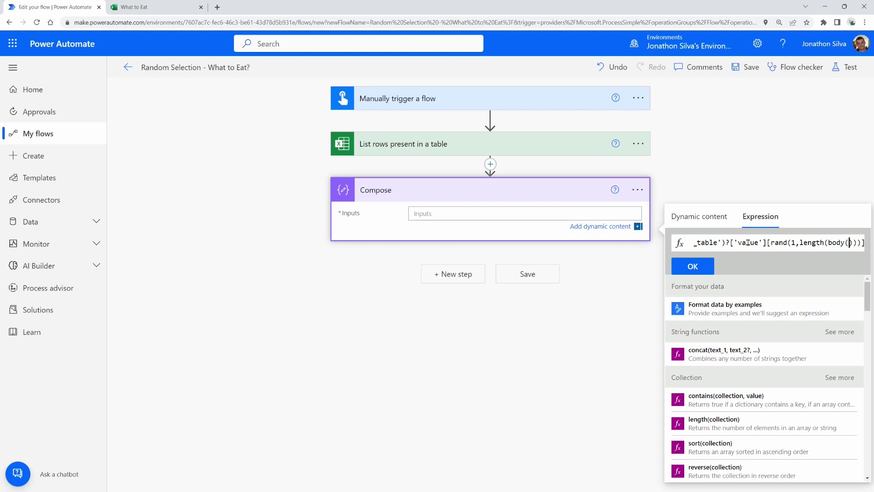
pyautogui.press('Left')
pyautogui.press('Left')
pyautogui.press('Left')
pyautogui.press('Left')
pyautogui.press('Left')
pyautogui.press('Left')
pyautogui.press('Left')
pyautogui.press('Left')
pyautogui.press('Left')
pyautogui.press('Left')
pyautogui.press('Left')
pyautogui.press('Left')
pyautogui.press('Left')
pyautogui.press('Left')
pyautogui.press('Left')
pyautogui.press('Left')
pyautogui.press('Left')
pyautogui.press('Left')
pyautogui.press('Left')
pyautogui.press('Left')
pyautogui.press('Left')
pyautogui.press('Left')
pyautogui.press('Left')
pyautogui.press('Left')
pyautogui.press('Left')
pyautogui.press('Left')
pyautogui.press('Left')
pyautogui.press('Left')
pyautogui.press('Left')
pyautogui.press('Left')
pyautogui.press('Left')
pyautogui.press('Left')
pyautogui.press('Left')
pyautogui.press('Left')
pyautogui.press('Left')
pyautogui.press('Left')
pyautogui.press('Left')
pyautogui.press('Left')
pyautogui.press('Left')
pyautogui.press('Left')
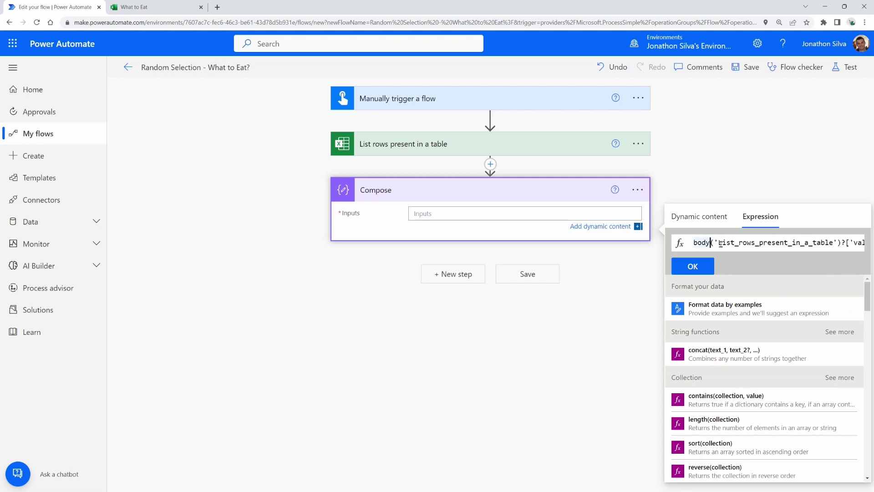
pyautogui.moveTo(713, 243); pyautogui.dragTo(838, 244)
pyautogui.hotkey('ctrl', 'c')
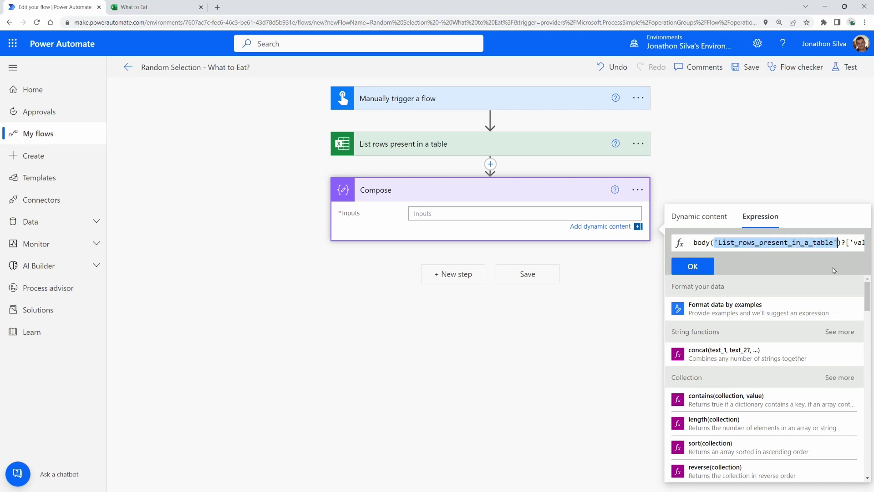
pyautogui.press('Right')
pyautogui.press('Right')
pyautogui.press('Right')
pyautogui.press('Right')
pyautogui.press('Right')
pyautogui.press('Right')
pyautogui.press('Right')
pyautogui.press('Right')
pyautogui.press('Right')
pyautogui.press('Right')
pyautogui.press('Right')
pyautogui.press('Right')
pyautogui.press('Right')
pyautogui.press('Right')
pyautogui.press('Right')
pyautogui.press('Right')
pyautogui.press('Right')
pyautogui.press('Right')
pyautogui.press('Right')
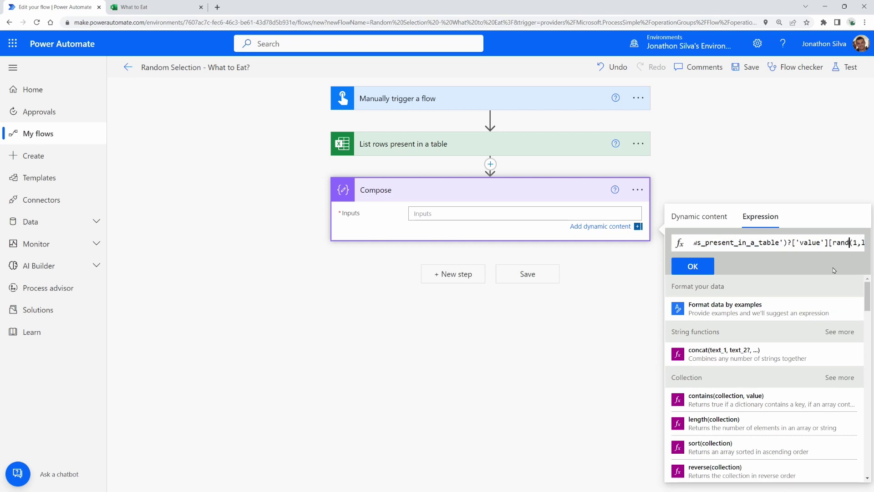
pyautogui.press('Right')
pyautogui.press('Right')
pyautogui.press('Right')
pyautogui.press('Right')
pyautogui.press('Right')
pyautogui.press('Right')
pyautogui.press('Right')
pyautogui.press('Right')
pyautogui.press('Right')
pyautogui.press('Right')
pyautogui.press('Right')
pyautogui.press('Right')
pyautogui.press('Right')
pyautogui.press('Right')
pyautogui.press('Right')
pyautogui.press('Right')
pyautogui.press('Right')
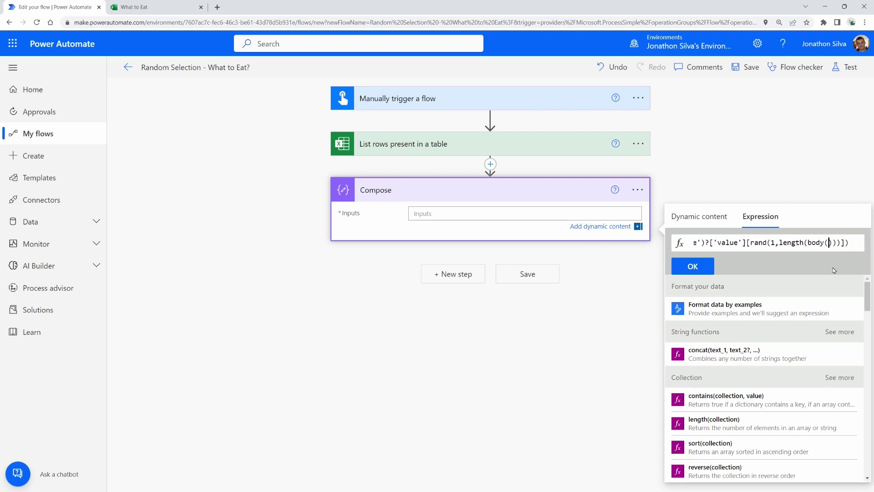
pyautogui.hotkey('ctrl', 'v')
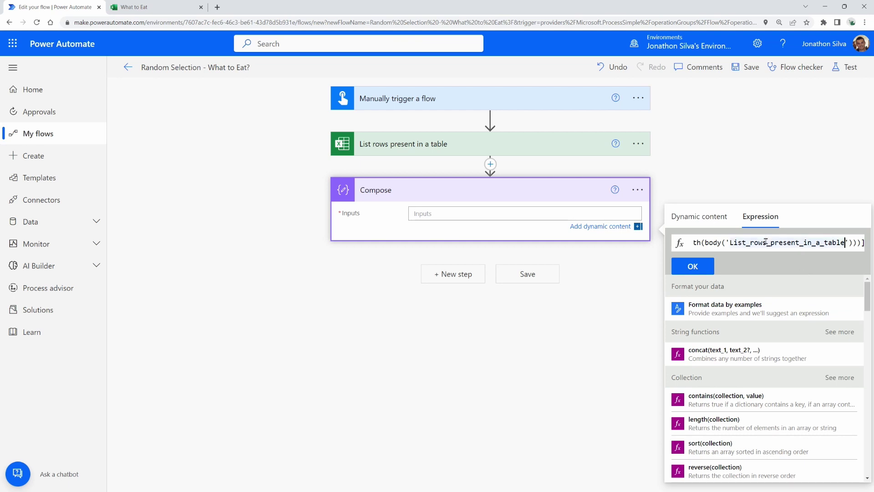
# Step: Append ?['value'] to the second table reference and close the length() call
pyautogui.press('Left')
pyautogui.press('Left')
pyautogui.press('Left')
pyautogui.press('Left')
pyautogui.press('Left')
pyautogui.press('Left')
pyautogui.press('Left')
pyautogui.press('Left')
pyautogui.press('Left')
pyautogui.press('Left')
pyautogui.press('Left')
pyautogui.press('Left')
pyautogui.press('Left')
pyautogui.press('Left')
pyautogui.press('Left')
pyautogui.press('Left')
pyautogui.press('Left')
pyautogui.press('Left')
pyautogui.press('Left')
pyautogui.press('Left')
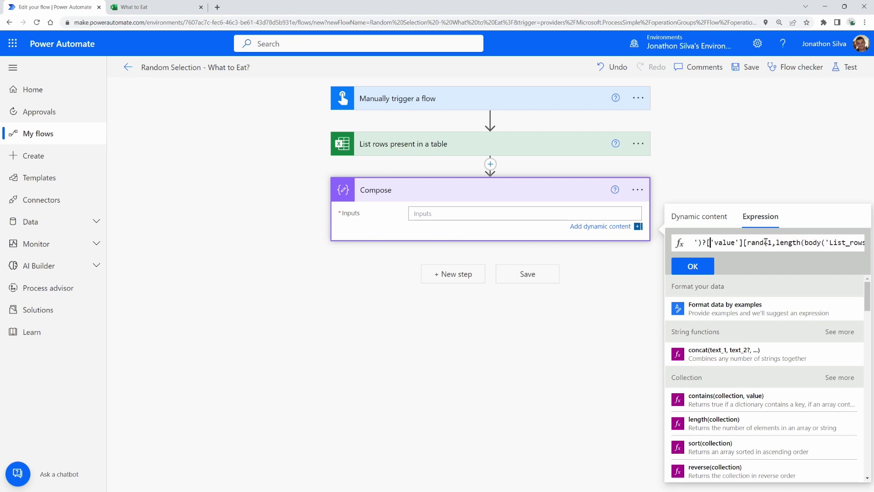
pyautogui.press('Left')
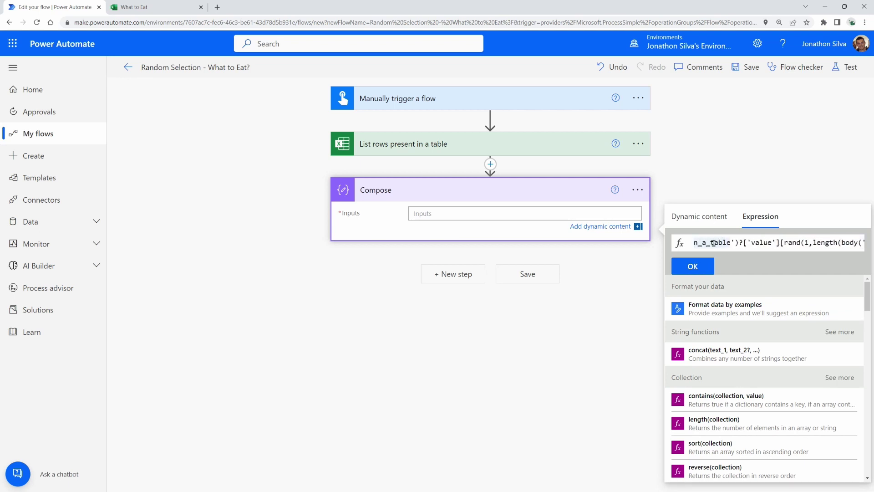
pyautogui.moveTo(740, 244); pyautogui.dragTo(780, 244)
pyautogui.hotkey('ctrl', 'c')
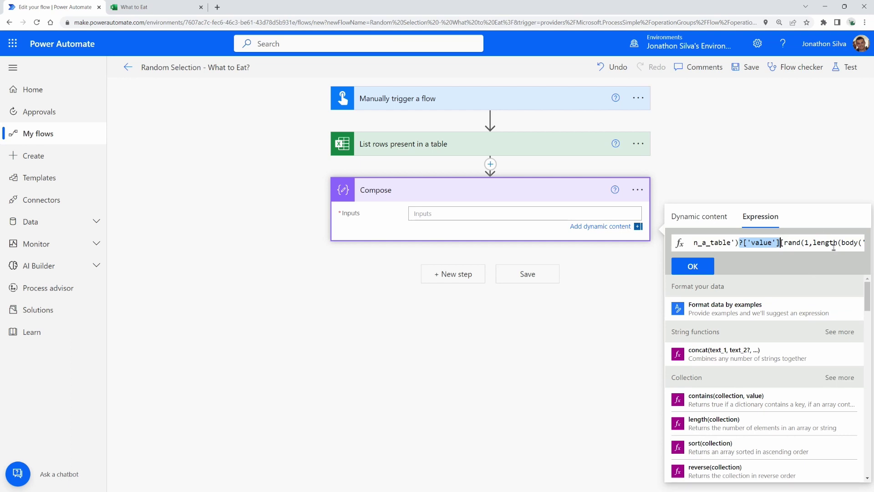
pyautogui.press('Right')
pyautogui.press('Right')
pyautogui.press('Right')
pyautogui.press('Right')
pyautogui.press('Right')
pyautogui.press('Right')
pyautogui.press('Right')
pyautogui.press('Right')
pyautogui.press('Right')
pyautogui.press('Right')
pyautogui.press('Right')
pyautogui.press('Right')
pyautogui.press('Right')
pyautogui.press('Right')
pyautogui.press('Right')
pyautogui.press('Right')
pyautogui.press('Right')
pyautogui.press('Right')
pyautogui.press('Right')
pyautogui.press('Right')
pyautogui.press('Right')
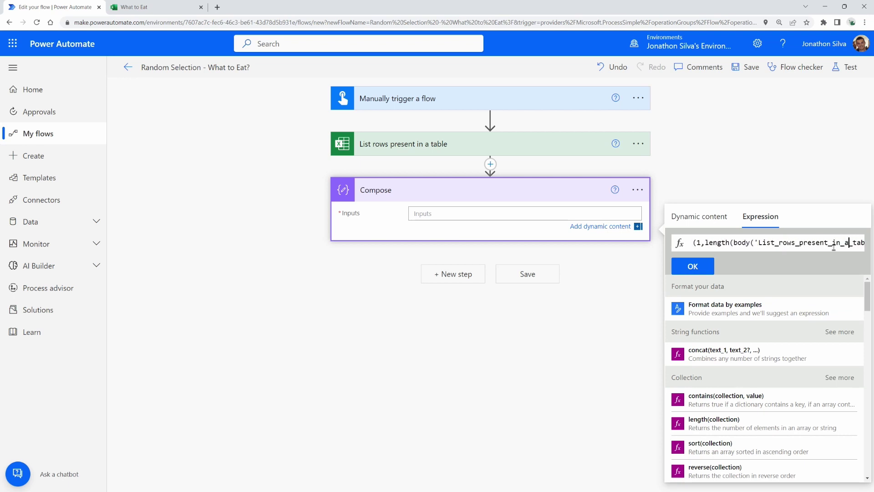
pyautogui.press('Right')
pyautogui.press('Right')
pyautogui.press('Right')
pyautogui.press('Right')
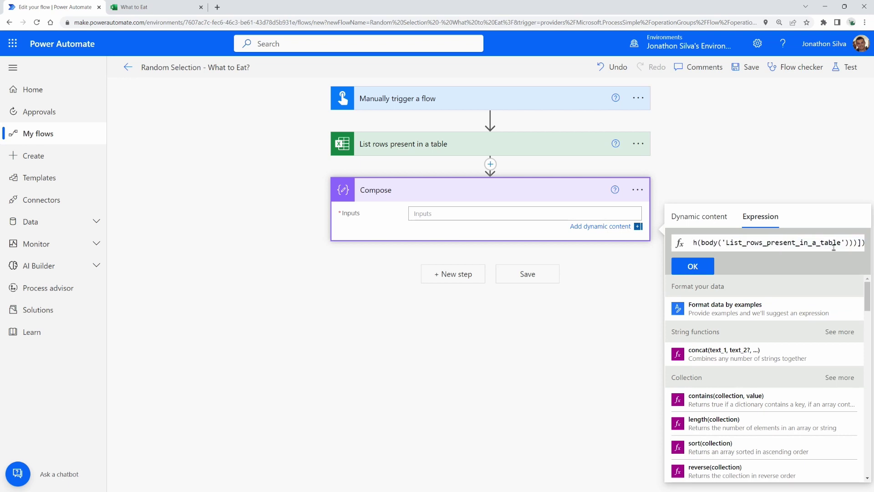
pyautogui.hotkey('ctrl', 'v')
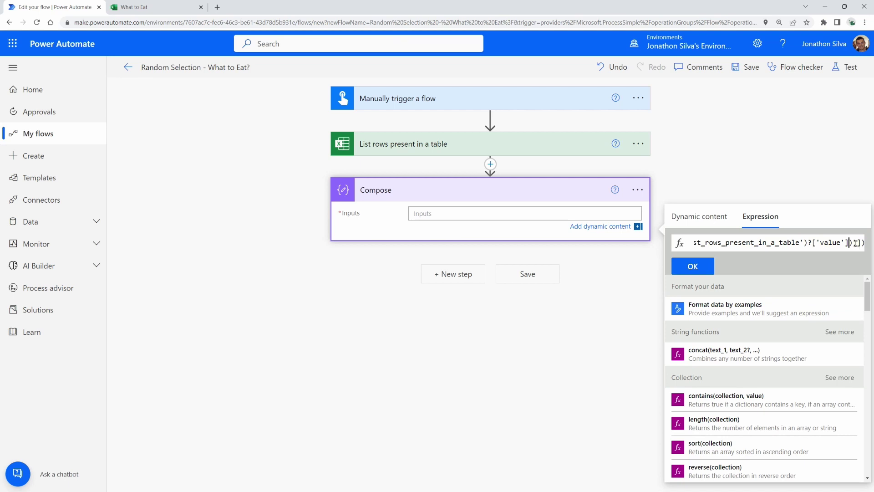
pyautogui.write(')')
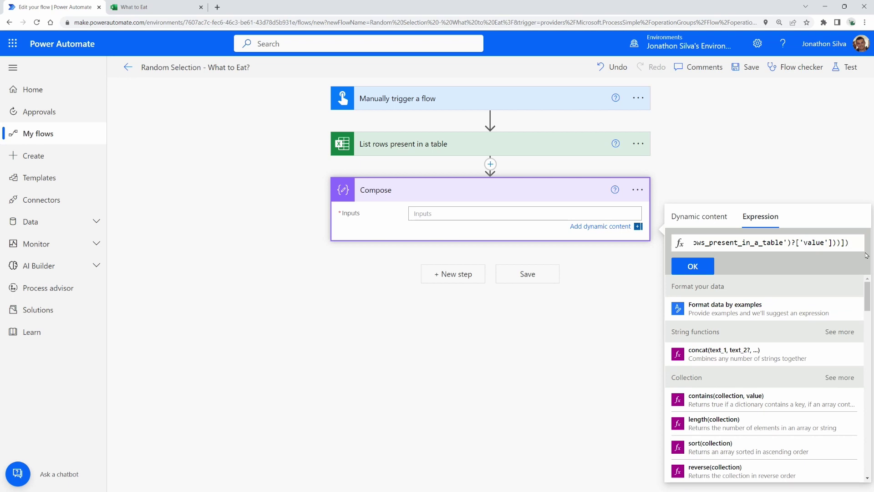
# Step: Review the finished rand(1,length(...)) expression and insert it into the Compose Inputs
pyautogui.press('Left')
pyautogui.press('Left')
pyautogui.press('Left')
pyautogui.press('Left')
pyautogui.press('Left')
pyautogui.press('Left')
pyautogui.press('Left')
pyautogui.press('Left')
pyautogui.press('Left')
pyautogui.press('Left')
pyautogui.press('Left')
pyautogui.press('Left')
pyautogui.press('Left')
pyautogui.press('Left')
pyautogui.press('Left')
pyautogui.press('Left')
pyautogui.press('Left')
pyautogui.press('Left')
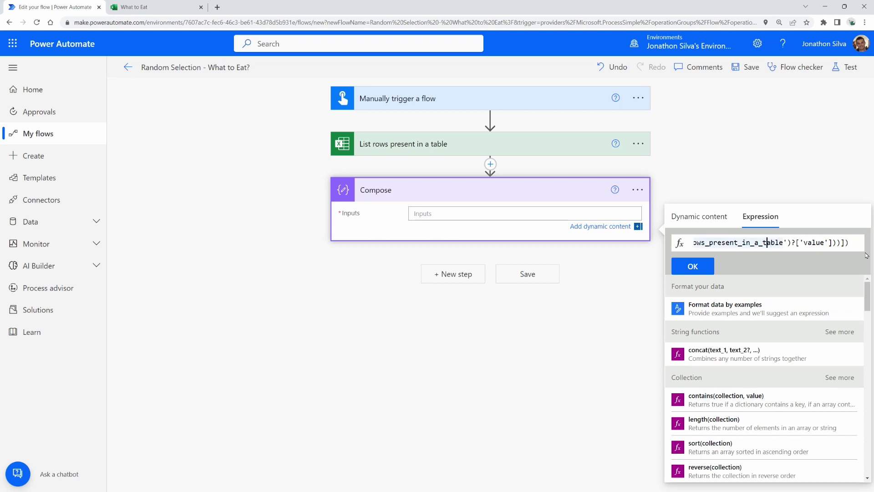
pyautogui.press('Left')
pyautogui.press('Left')
pyautogui.press('Left')
pyautogui.press('Left')
pyautogui.press('Left')
pyautogui.press('Left')
pyautogui.press('Left')
pyautogui.press('Left')
pyautogui.press('Left')
pyautogui.press('Left')
pyautogui.press('Left')
pyautogui.press('Left')
pyautogui.press('Left')
pyautogui.press('Left')
pyautogui.press('Left')
pyautogui.press('Left')
pyautogui.press('Left')
pyautogui.press('Left')
pyautogui.press('Left')
pyautogui.press('Left')
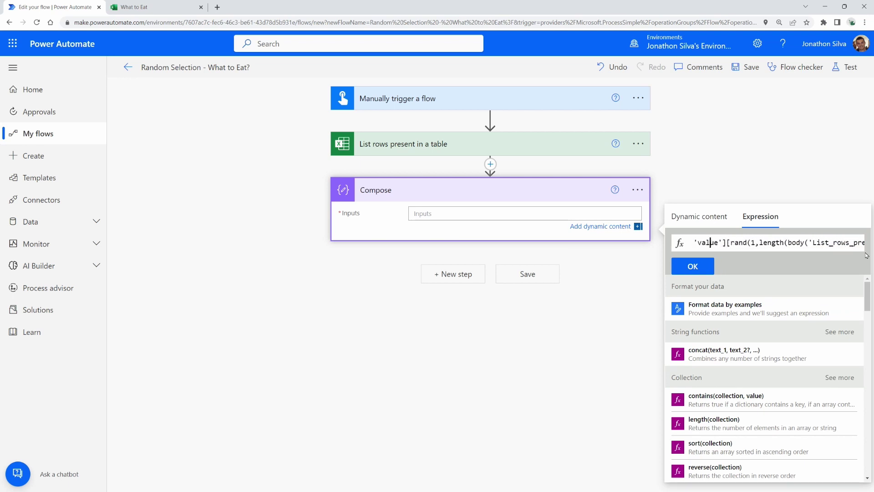
pyautogui.press('Left')
pyautogui.press('Left')
pyautogui.press('Left')
pyautogui.press('Left')
pyautogui.press('Left')
pyautogui.press('Left')
pyautogui.press('Left')
pyautogui.press('Left')
pyautogui.press('Left')
pyautogui.press('Left')
pyautogui.press('Left')
pyautogui.press('Left')
pyautogui.press('Left')
pyautogui.press('Left')
pyautogui.press('Left')
pyautogui.press('Left')
pyautogui.press('Left')
pyautogui.press('Left')
pyautogui.press('Left')
pyautogui.press('Left')
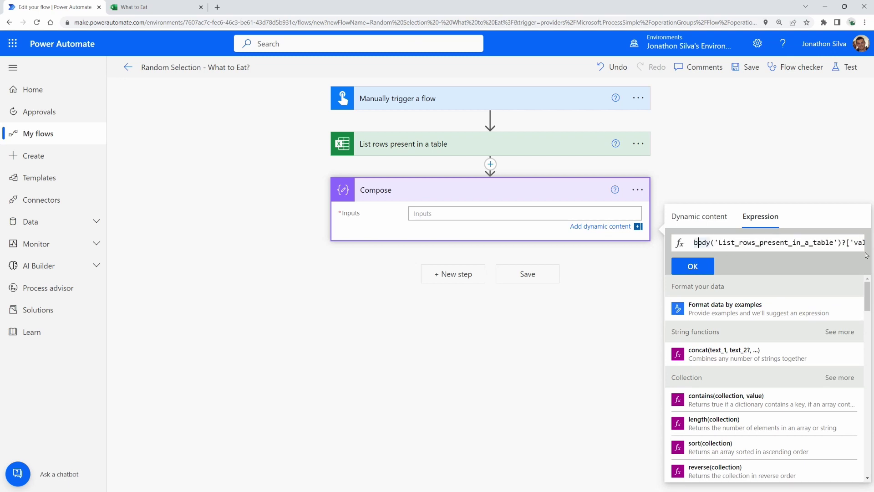
pyautogui.press('Right')
pyautogui.press('Right')
pyautogui.press('Right')
pyautogui.press('Right')
pyautogui.press('Right')
pyautogui.press('Right')
pyautogui.press('Right')
pyautogui.press('Right')
pyautogui.press('Right')
pyautogui.press('Right')
pyautogui.press('Right')
pyautogui.press('Right')
pyautogui.press('Right')
pyautogui.press('Right')
pyautogui.press('Right')
pyautogui.press('Right')
pyautogui.press('Right')
pyautogui.press('Right')
pyautogui.press('Right')
pyautogui.press('Right')
pyautogui.press('Right')
pyautogui.press('Right')
pyautogui.press('Right')
pyautogui.press('Left')
pyautogui.press('Left')
pyautogui.press('Left')
pyautogui.press('Left')
pyautogui.press('Left')
pyautogui.press('Left')
pyautogui.press('Left')
pyautogui.press('Left')
pyautogui.press('Left')
pyautogui.press('Right')
pyautogui.press('Right')
pyautogui.press('Right')
pyautogui.press('Right')
pyautogui.press('Right')
pyautogui.press('Right')
pyautogui.press('Right')
pyautogui.press('Right')
pyautogui.press('Right')
pyautogui.press('Right')
pyautogui.press('Right')
pyautogui.press('Right')
pyautogui.press('Right')
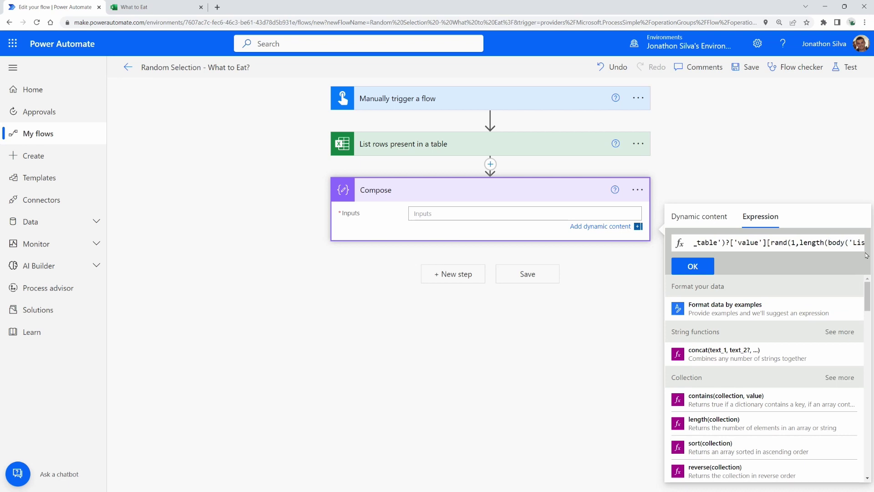
pyautogui.press('Right')
pyautogui.press('Right')
pyautogui.press('Right')
pyautogui.press('Right')
pyautogui.press('Right')
pyautogui.press('Right')
pyautogui.press('Right')
pyautogui.press('Right')
pyautogui.press('Right')
pyautogui.press('Right')
pyautogui.press('Right')
pyautogui.press('Right')
pyautogui.press('Right')
pyautogui.press('Right')
pyautogui.press('Right')
pyautogui.press('Right')
pyautogui.press('Right')
pyautogui.press('Right')
pyautogui.press('Right')
pyautogui.press('Right')
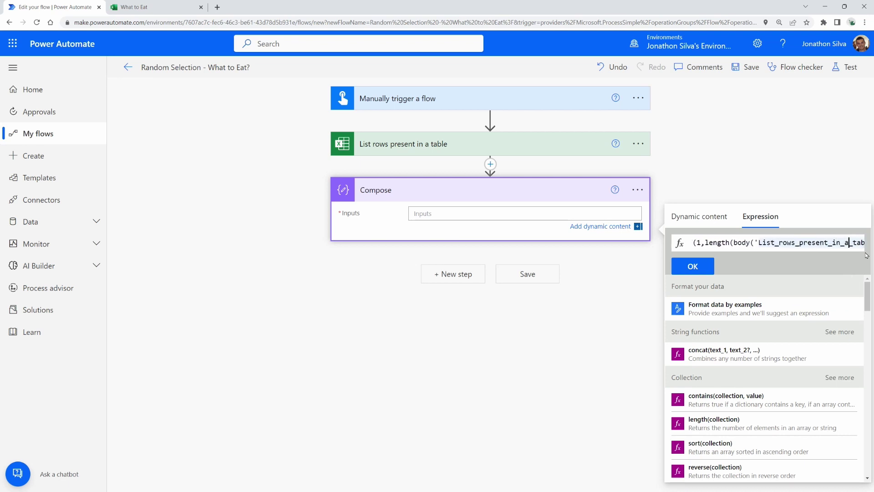
pyautogui.press('Right')
pyautogui.press('Right')
pyautogui.press('Right')
pyautogui.press('Right')
pyautogui.press('Right')
pyautogui.press('Right')
pyautogui.press('Right')
pyautogui.press('Right')
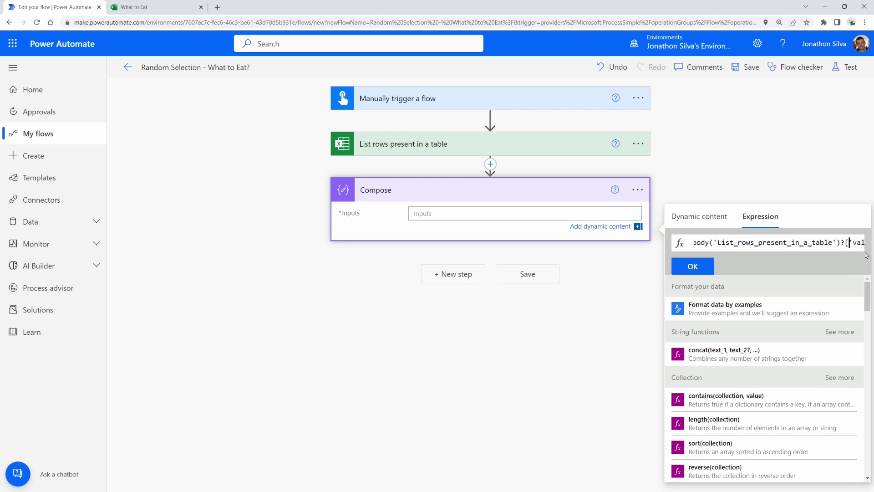
pyautogui.press('Right')
pyautogui.press('Right')
pyautogui.press('Right')
pyautogui.press('Right')
pyautogui.press('Right')
pyautogui.press('Right')
pyautogui.press('Right')
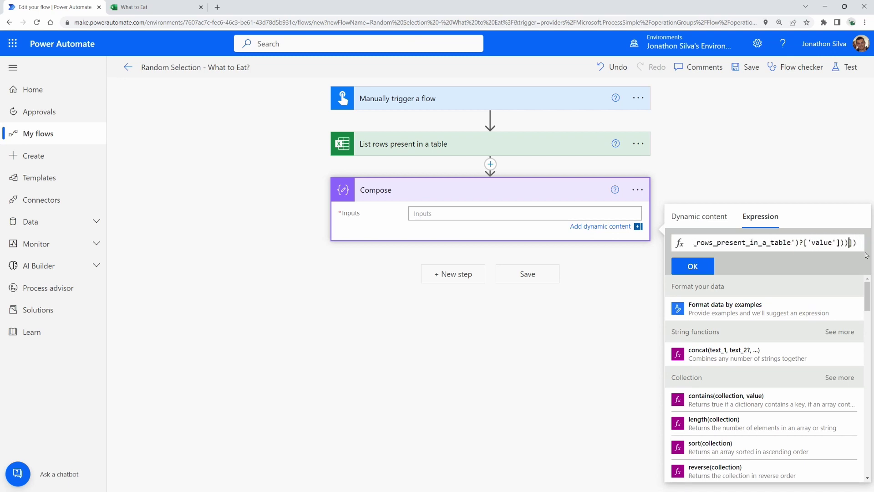
pyautogui.press('Right')
pyautogui.press('Right')
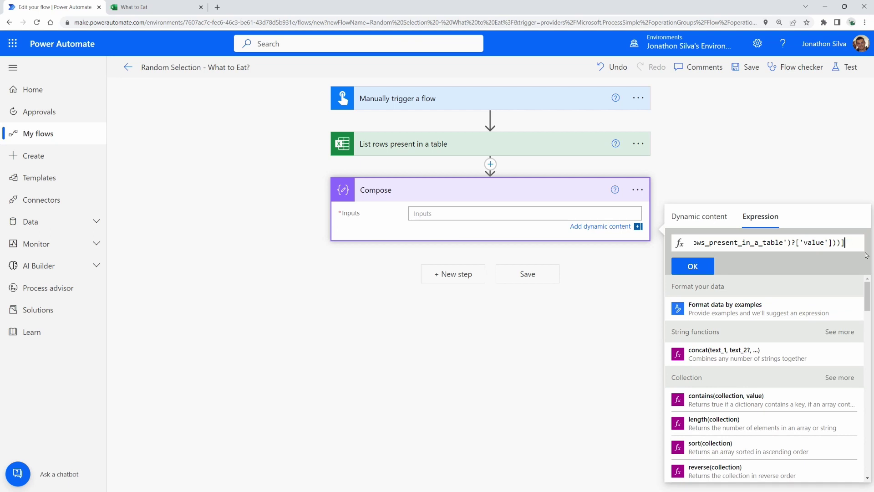
pyautogui.click(700, 265)
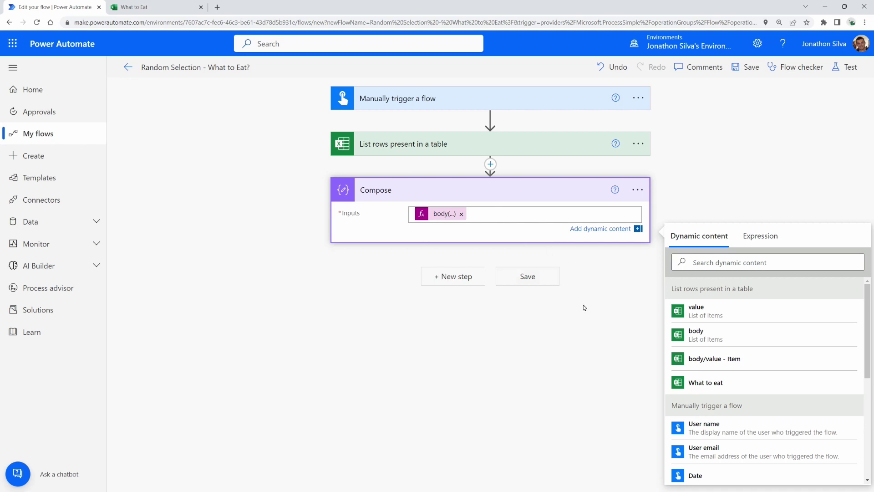
# Step: Append ' - Random Selection' to the Compose action's name through its options menu
pyautogui.click(643, 197)
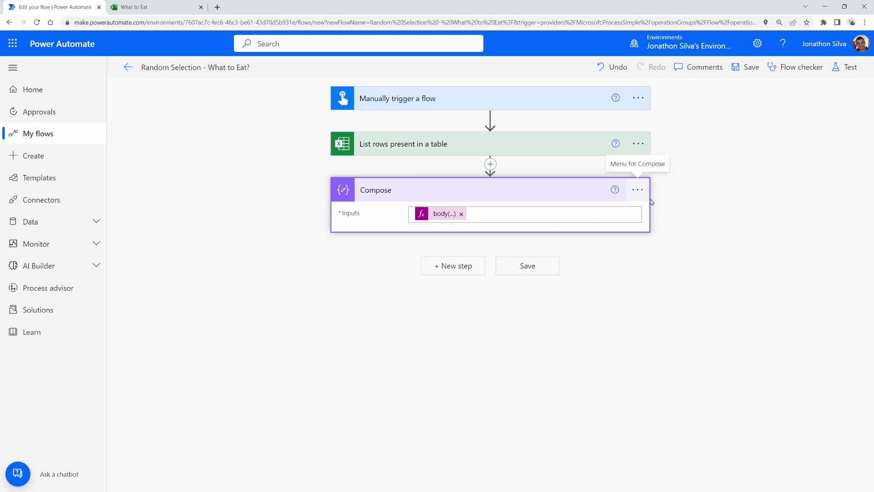
pyautogui.click(637, 190)
pyautogui.click(634, 225)
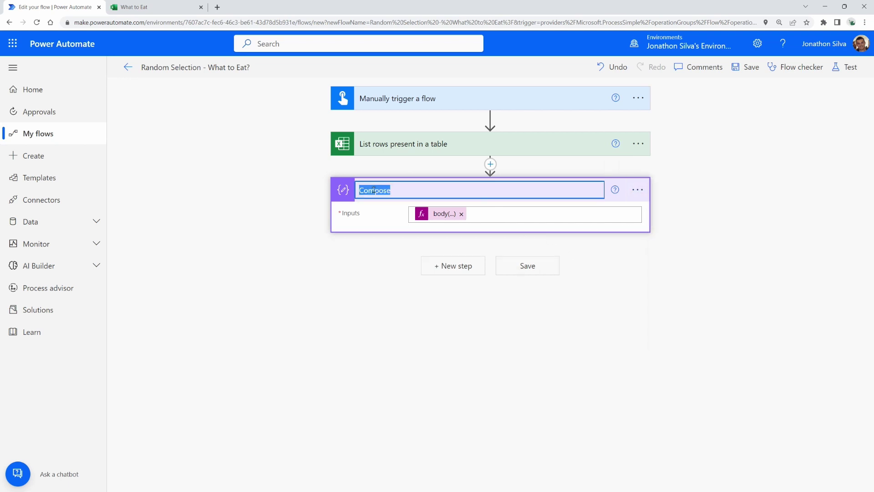
pyautogui.click(419, 192)
pyautogui.write('- Random Sele')
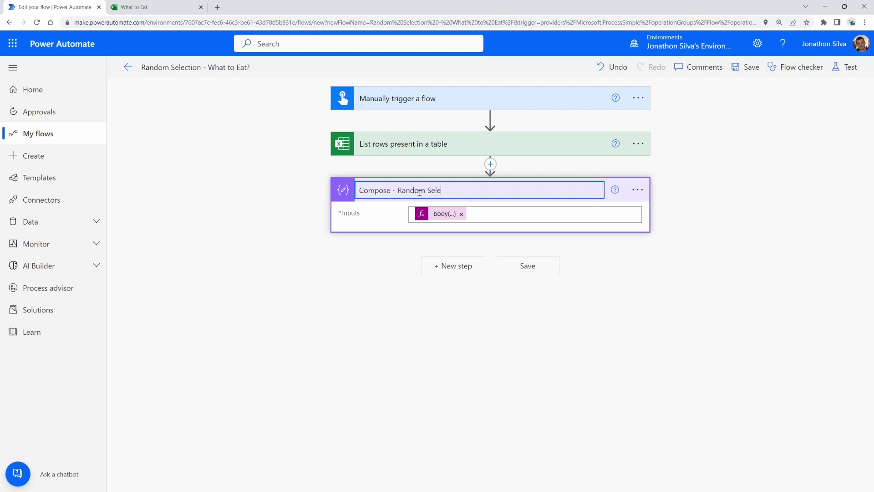
pyautogui.write('ction')
pyautogui.click(343, 336)
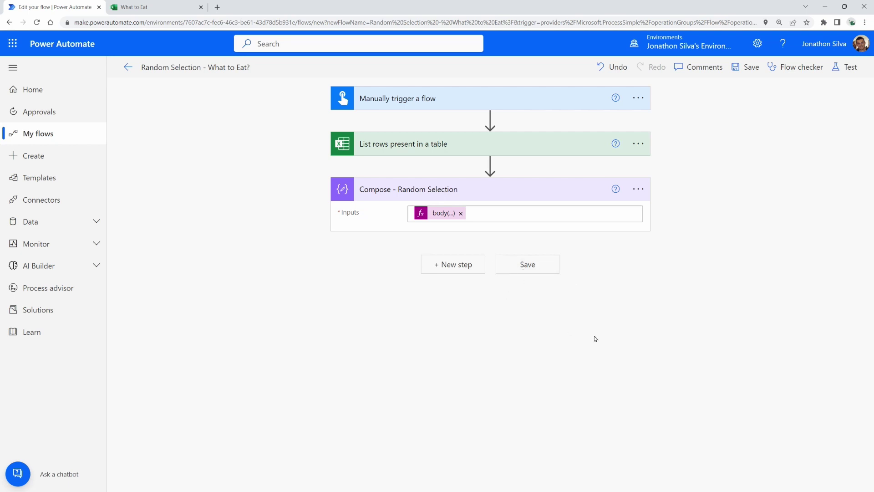
# Step: Add a Send an email (V2) action addressed to the suggested recipient
pyautogui.click(461, 272)
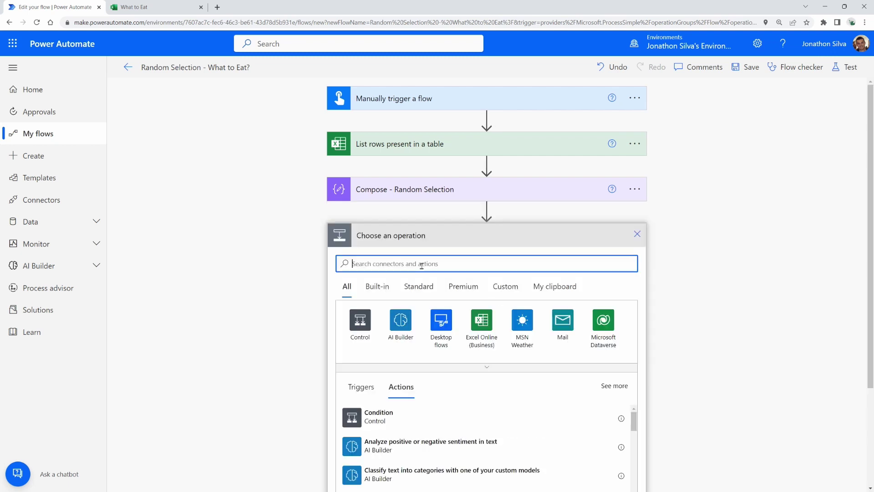
pyautogui.write('send an email')
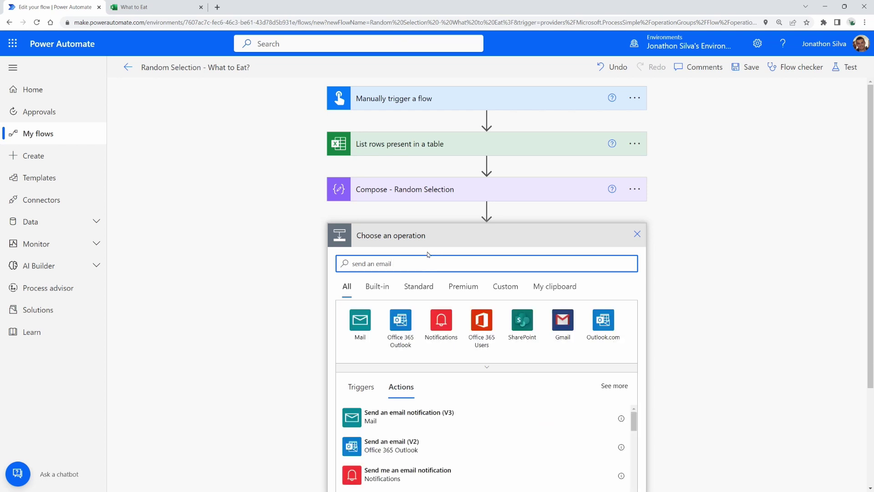
pyautogui.click(418, 444)
pyautogui.click(599, 262)
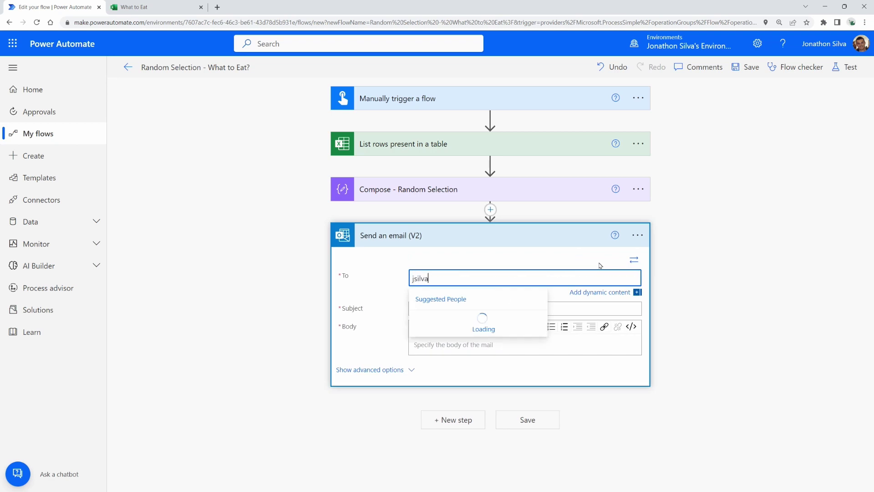
pyautogui.click(482, 322)
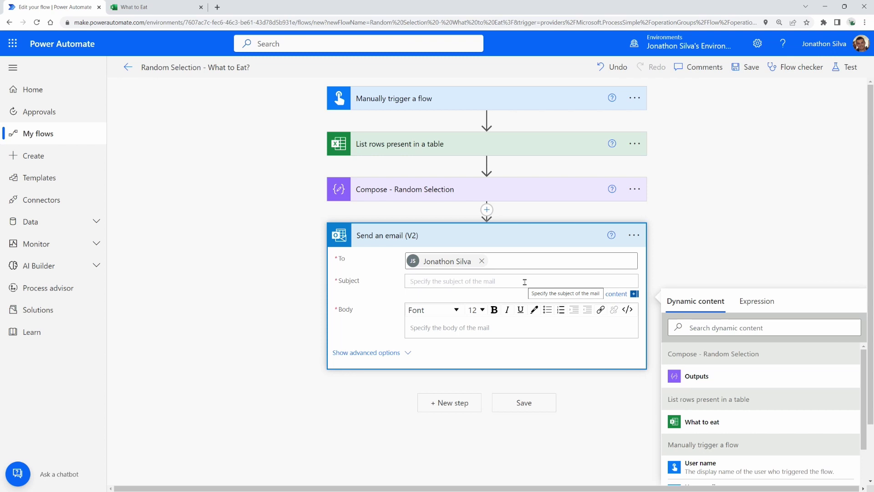
# Step: Set the email subject to 'What we are eating for dinner tonight'
pyautogui.write('What we are eating for dinner to')
pyautogui.press('BackSpace')
pyautogui.write('ngiht')
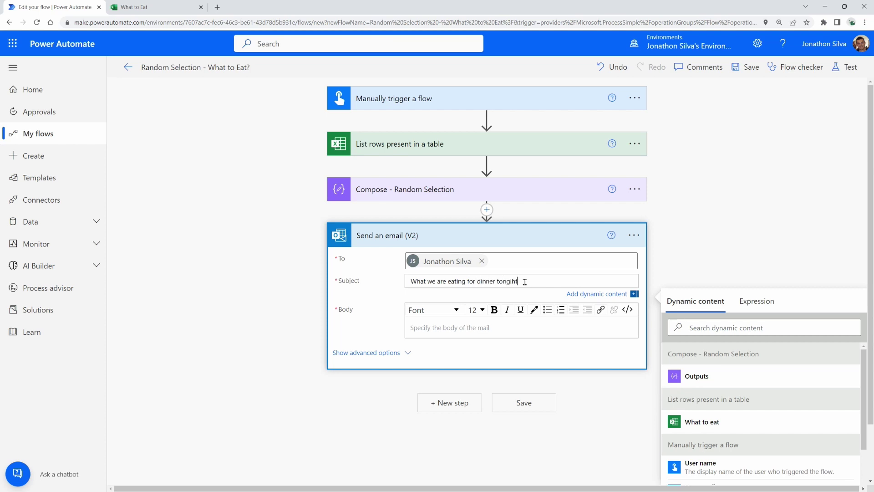
pyautogui.press('BackSpace')
pyautogui.press('BackSpace')
pyautogui.press('BackSpace')
pyautogui.press('BackSpace')
pyautogui.write('ight')
# Step: Write the body 'and the meal is...' followed by the random selection Outputs token
pyautogui.click(505, 326)
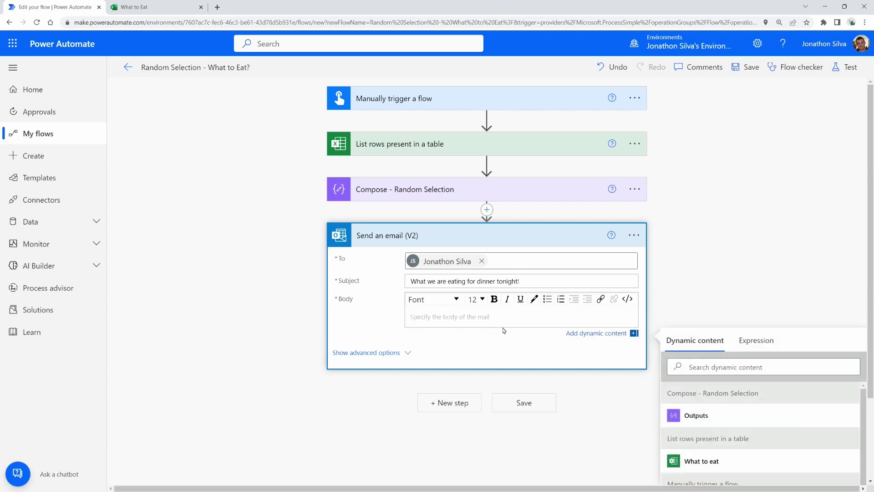
pyautogui.write('and the mmea')
pyautogui.scroll(-2, 719, 278)
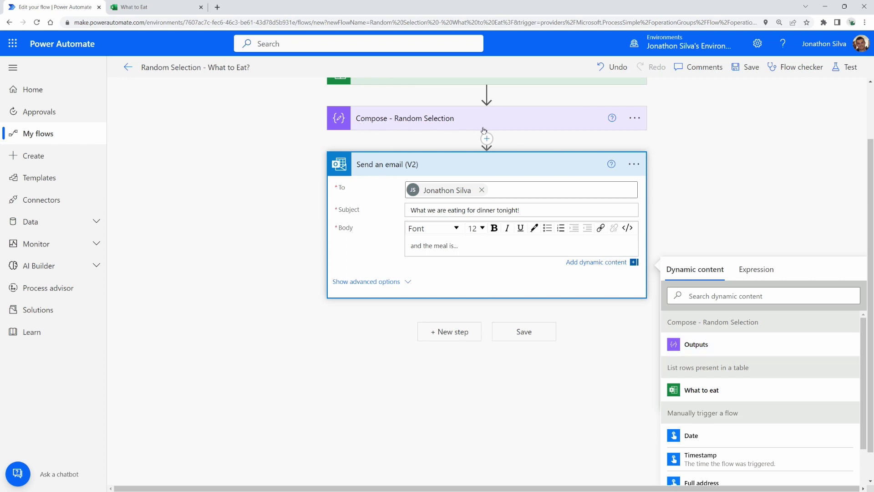
pyautogui.click(705, 351)
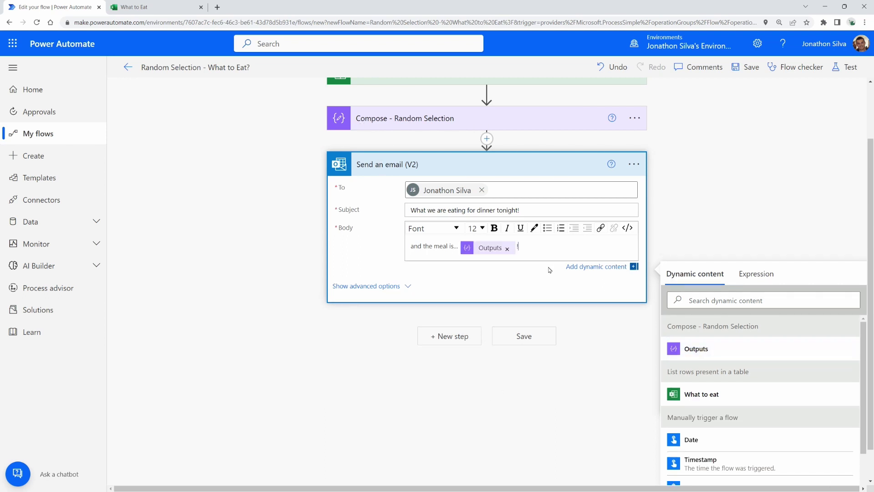
# Step: Make the Outputs token bold and save the flow
pyautogui.moveTo(459, 250); pyautogui.dragTo(511, 250)
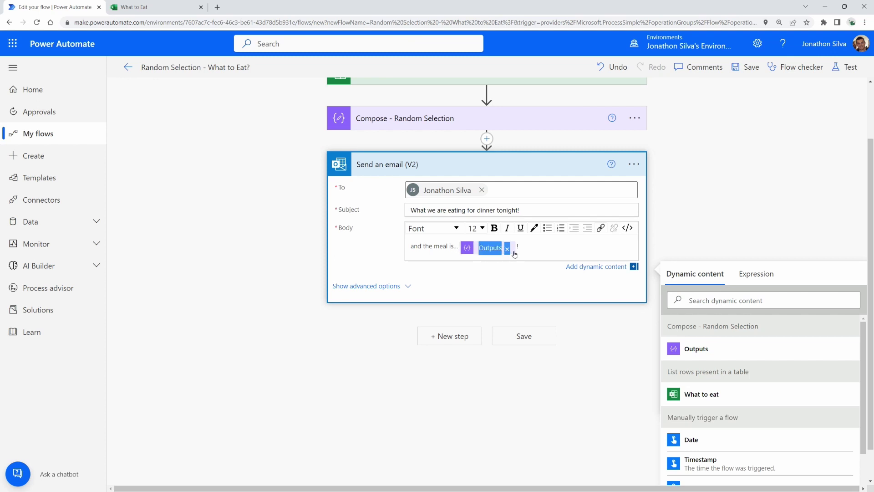
pyautogui.click(493, 228)
pyautogui.click(558, 251)
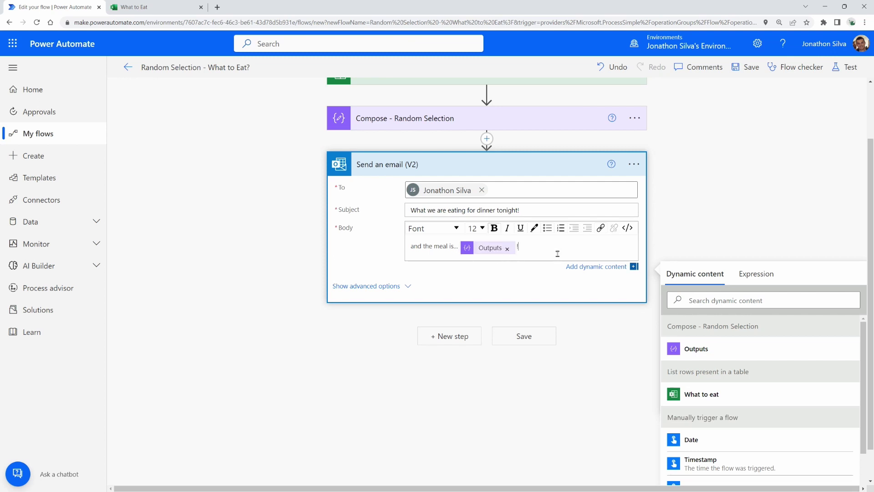
pyautogui.click(531, 338)
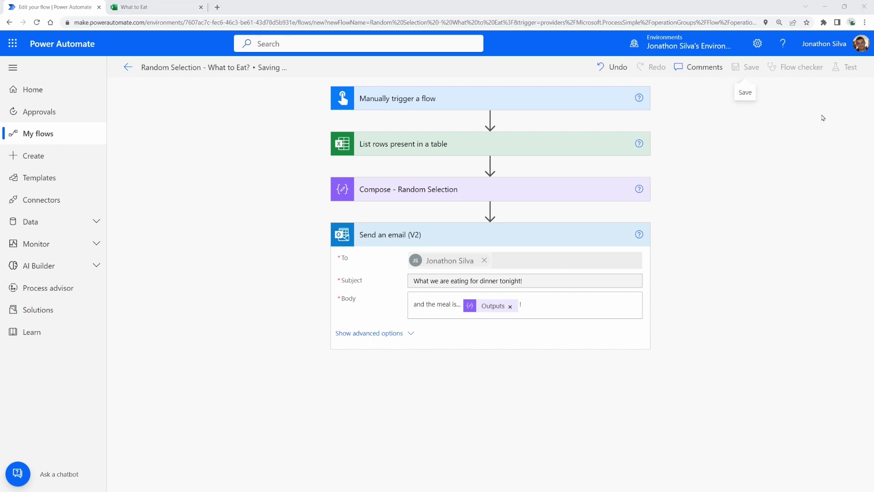
# Step: Test-run the flow, then expand and collapse the Compose - Random Selection results
pyautogui.click(846, 67)
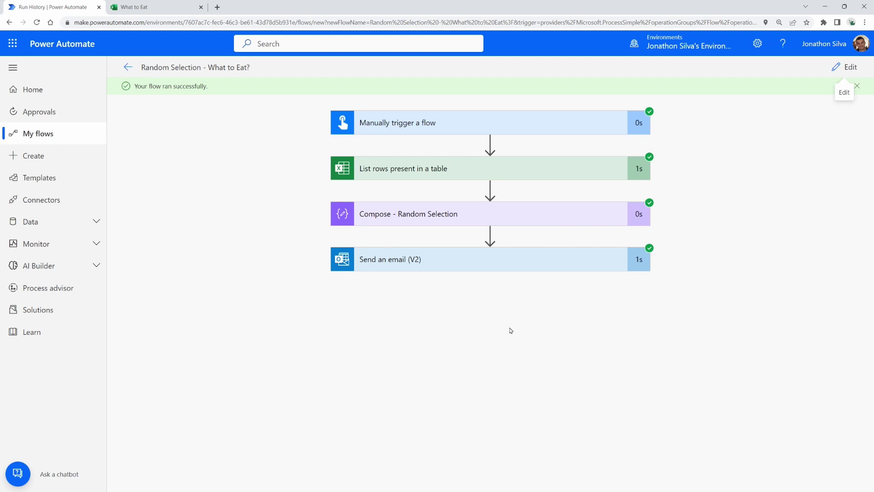
pyautogui.click(419, 212)
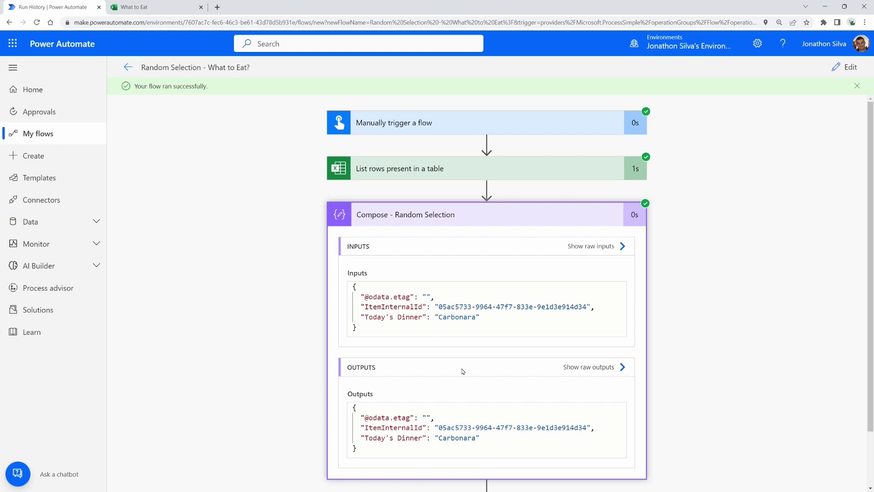
pyautogui.click(417, 215)
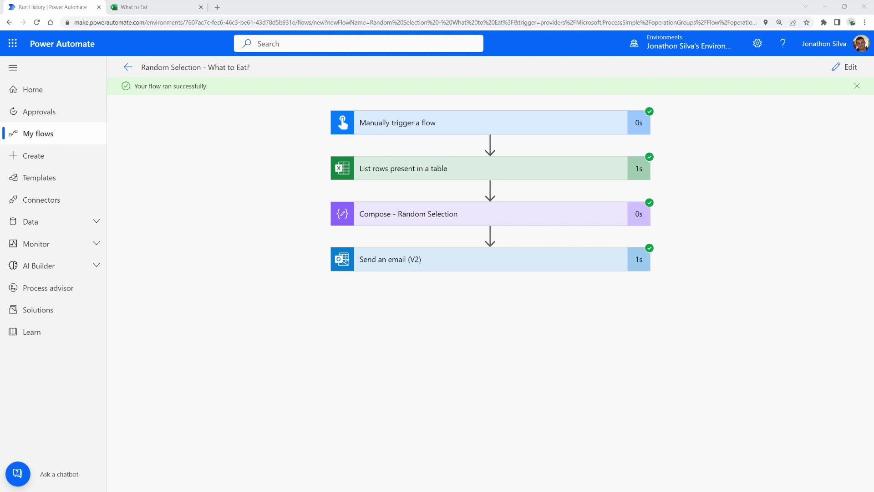
# Step: View the dinner email full-screen, highlighting its JSON braces and Carbonara, then close it
pyautogui.moveTo(0, 146); pyautogui.dragTo(677, 107)
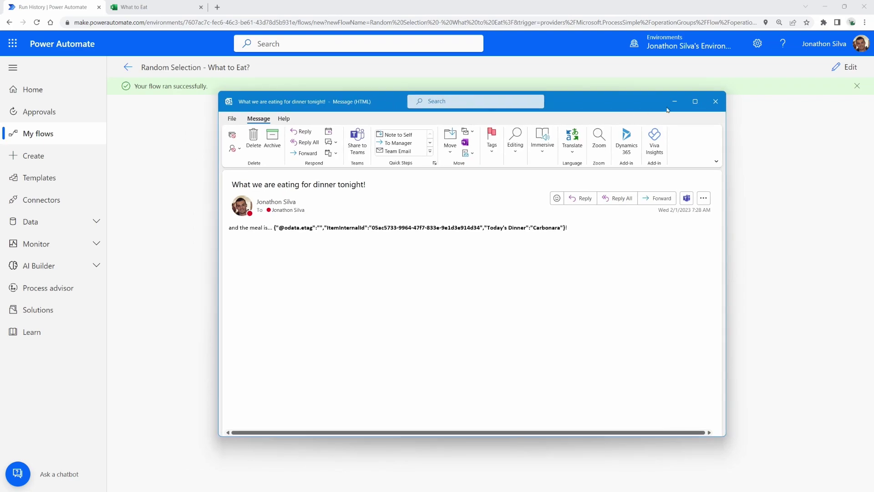
pyautogui.click(695, 102)
pyautogui.scroll(3, 445, 247)
pyautogui.scroll(5, 445, 247)
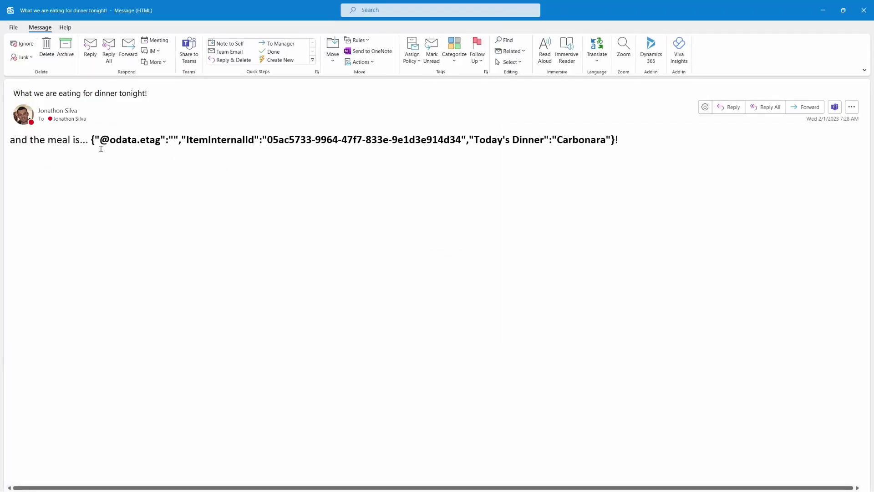
pyautogui.moveTo(91, 145); pyautogui.dragTo(106, 145)
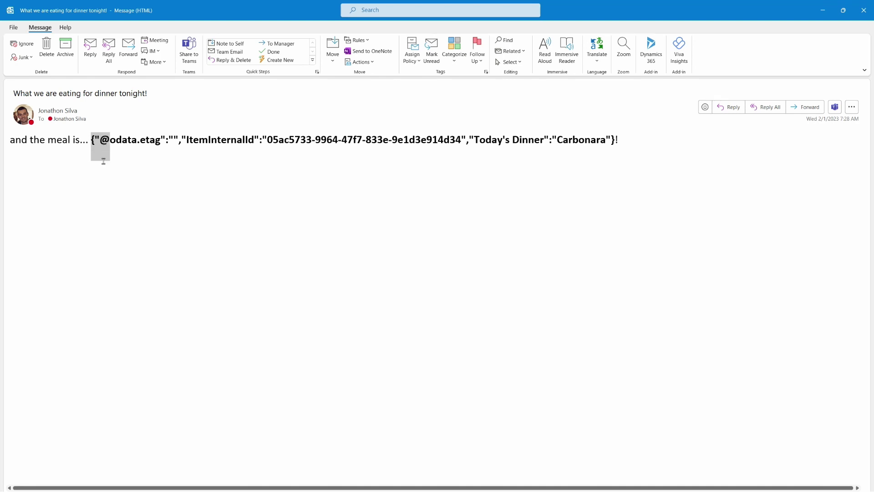
pyautogui.click(188, 158)
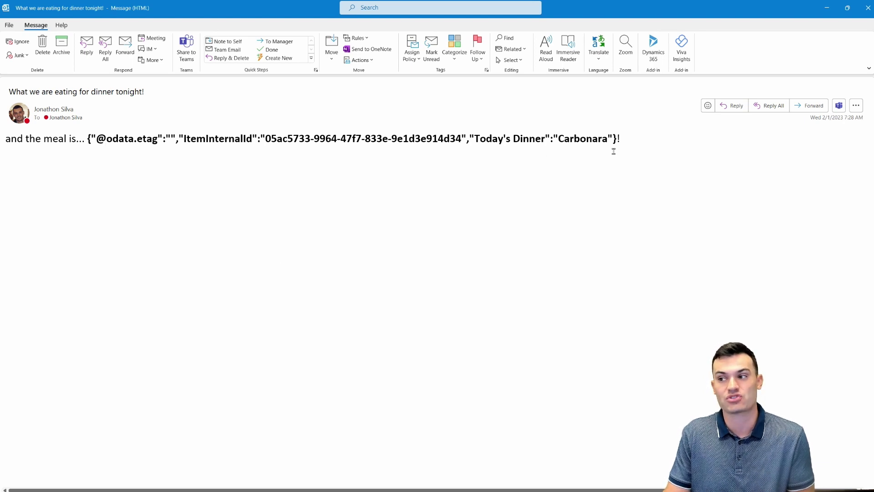
pyautogui.moveTo(559, 143); pyautogui.dragTo(607, 146)
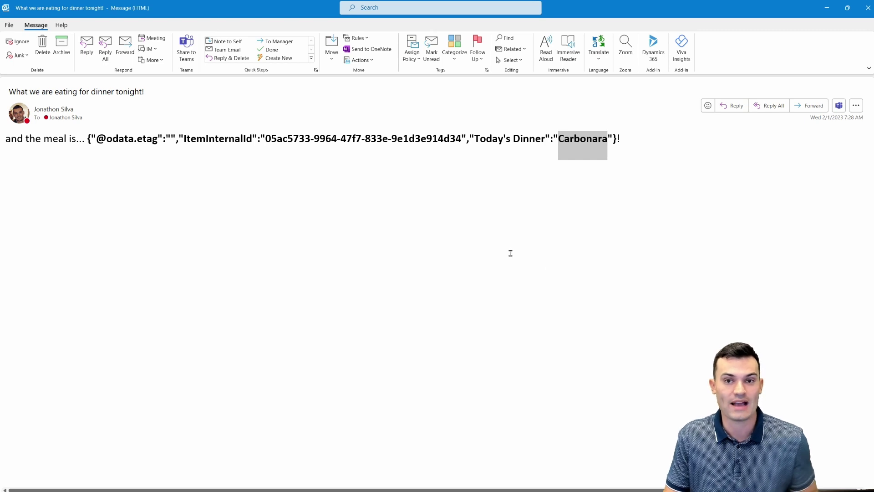
pyautogui.click(869, 7)
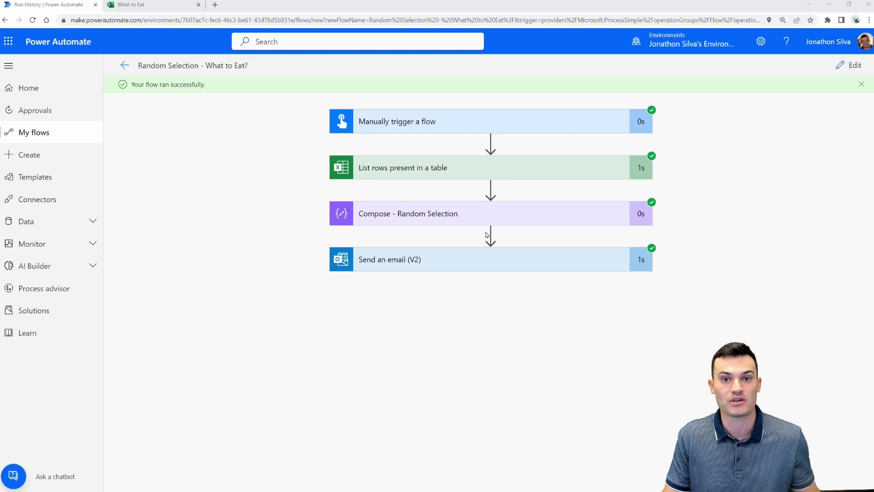
# Step: Expand the Compose - Random Selection run details and outline the Outputs JSON, etag and Carbonara lines
pyautogui.click(444, 215)
pyautogui.scroll(-2, 692, 273)
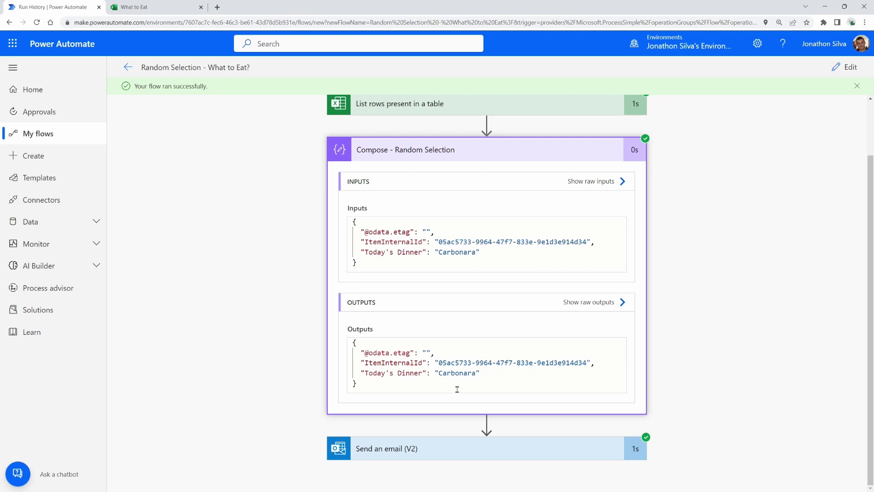
pyautogui.moveTo(346, 336)
pyautogui.mouseDown()
pyautogui.moveTo(445, 373)
pyautogui.moveTo(628, 394)
pyautogui.mouseUp()
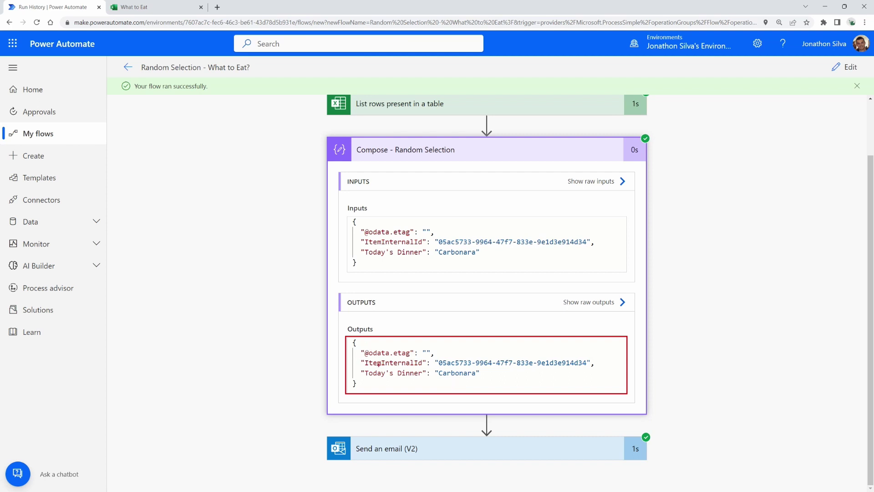
pyautogui.moveTo(343, 352); pyautogui.dragTo(356, 352)
pyautogui.press('Escape')
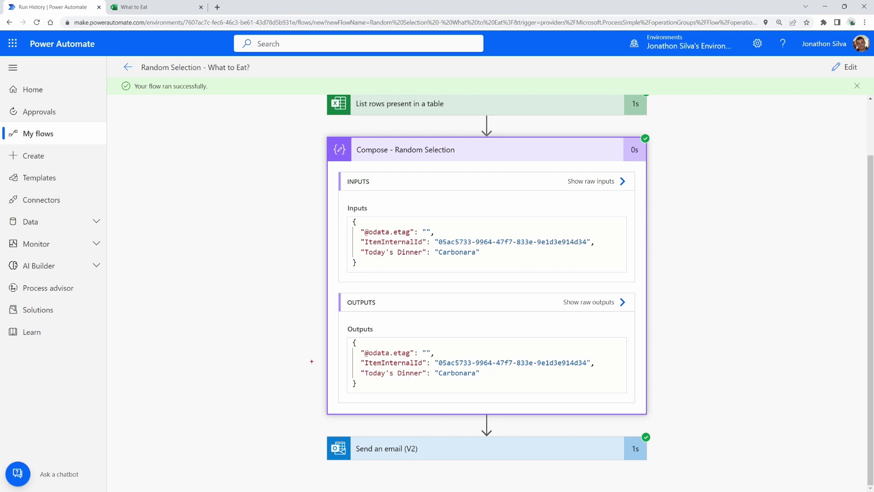
pyautogui.moveTo(360, 368)
pyautogui.mouseDown()
pyautogui.moveTo(476, 381)
pyautogui.moveTo(502, 374)
pyautogui.mouseUp()
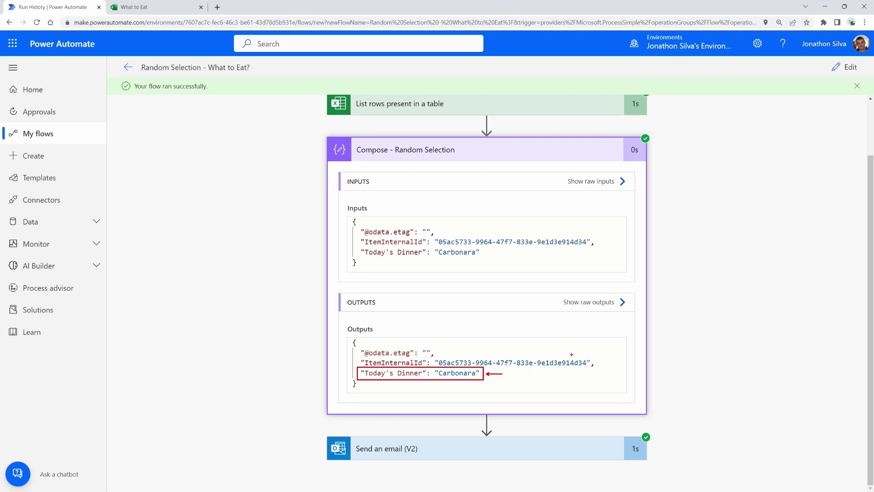
# Step: Enter the flow editor, open the insert-step choices after Compose, then dismiss them
pyautogui.click(843, 68)
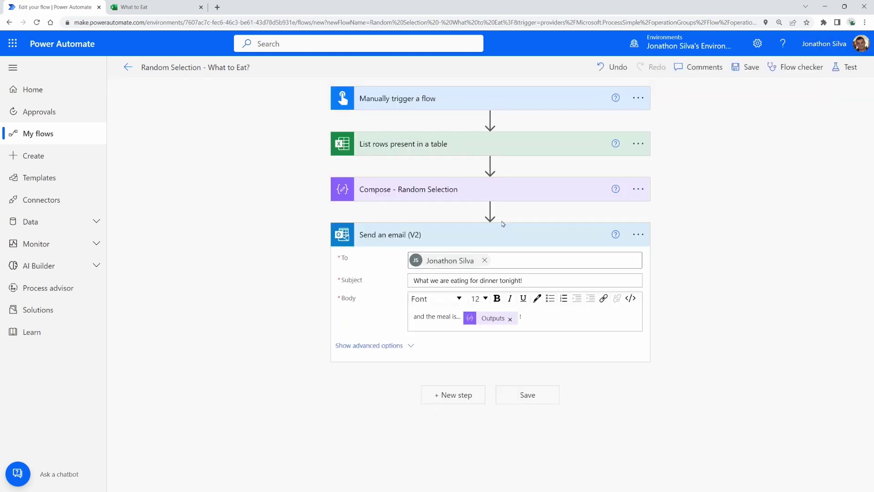
pyautogui.click(490, 210)
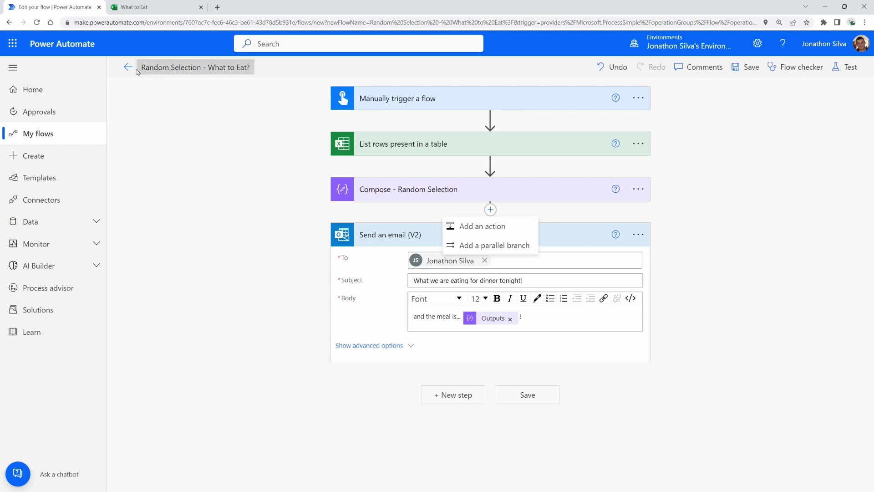
pyautogui.click(204, 204)
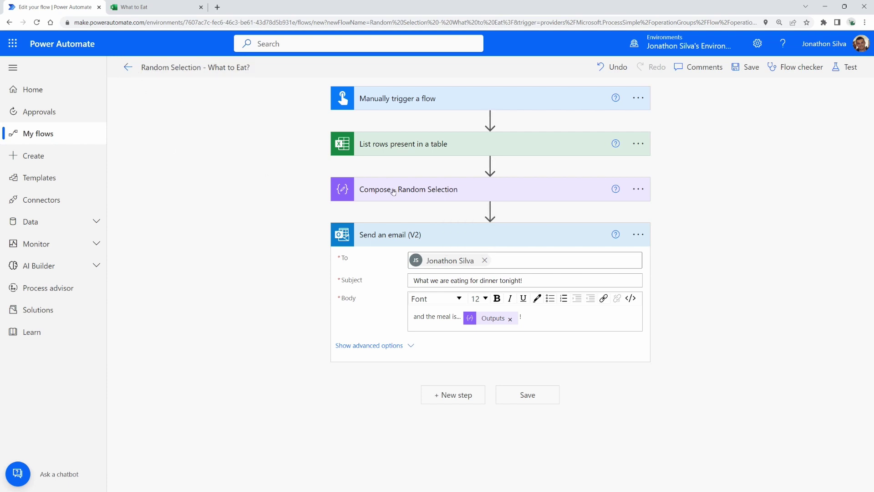
# Step: Copy the Compose Outputs JSON from the latest 2/1/2023 run and return to the editor
pyautogui.click(126, 68)
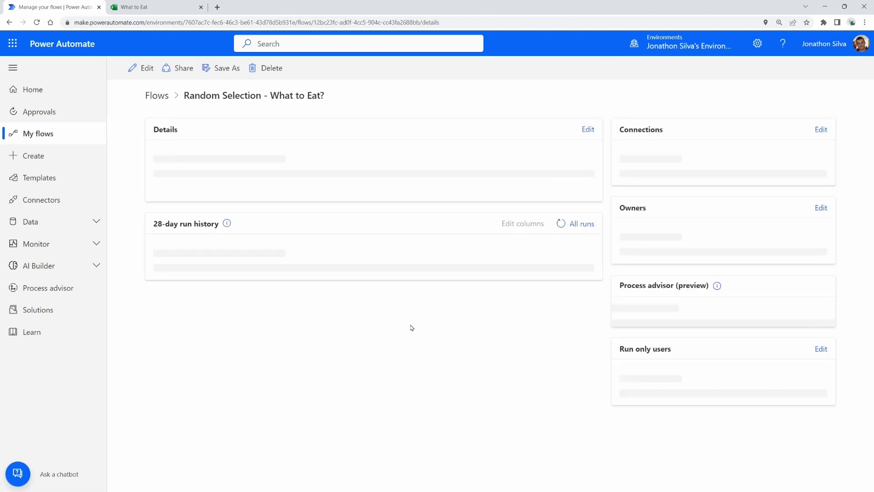
pyautogui.click(210, 413)
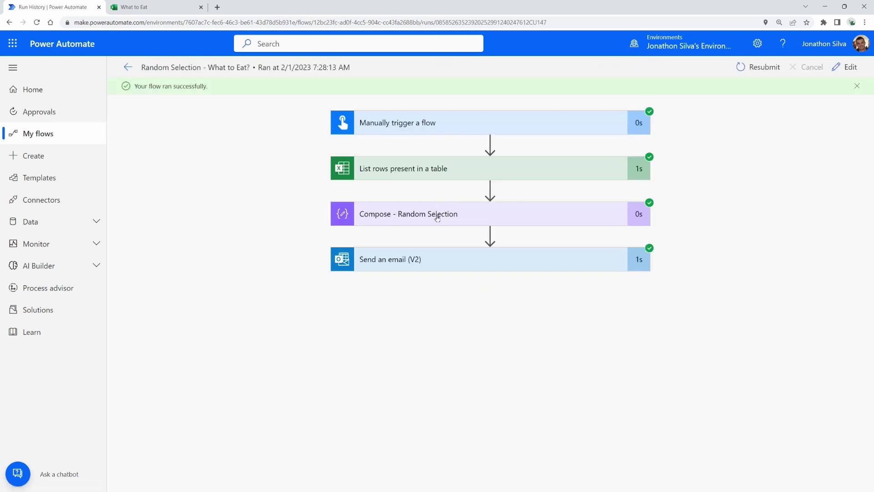
pyautogui.click(437, 217)
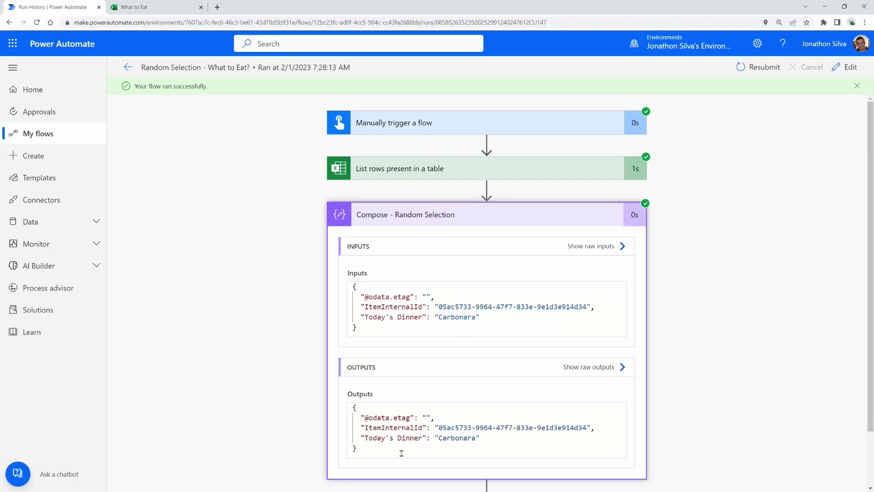
pyautogui.moveTo(376, 450); pyautogui.dragTo(321, 403)
pyautogui.hotkey('ctrl', 'c')
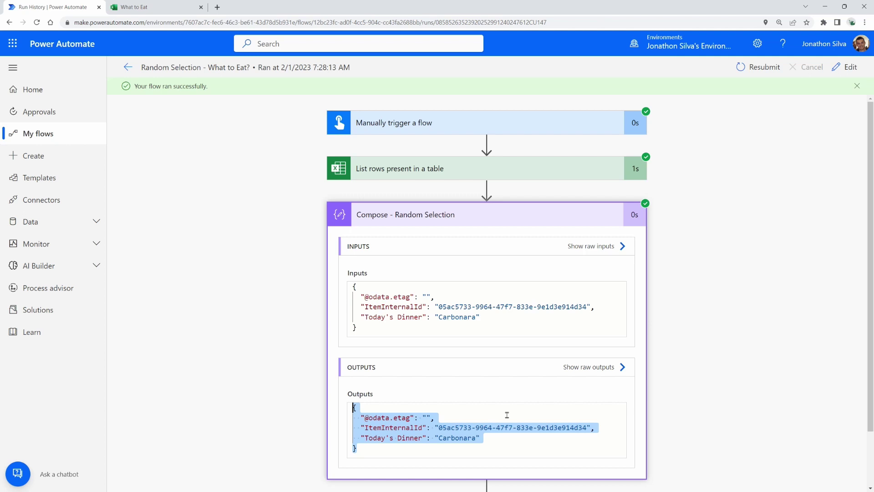
pyautogui.click(846, 67)
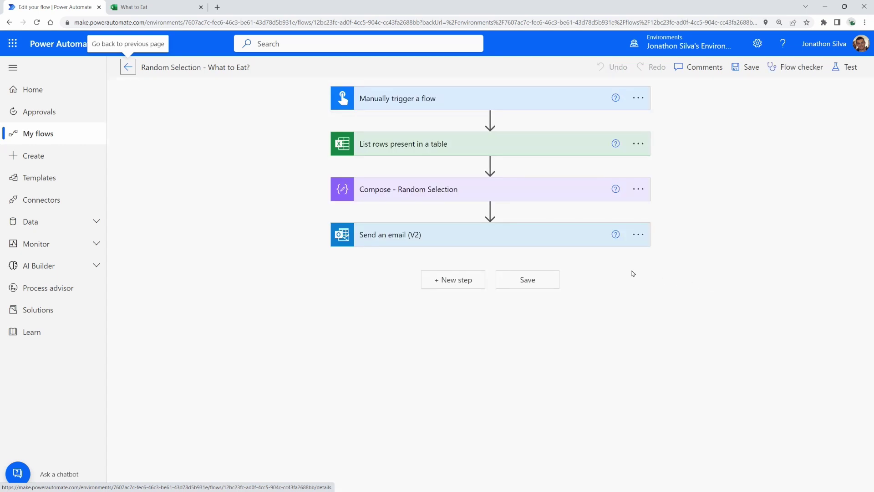
pyautogui.moveTo(491, 211)
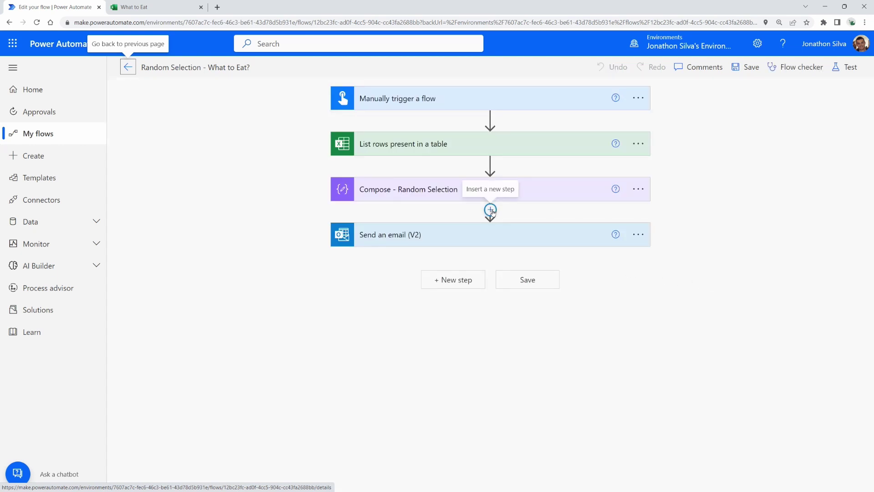
# Step: Insert a Parse JSON action between Compose - Random Selection and Send an email (V2)
pyautogui.click(491, 210)
pyautogui.click(479, 226)
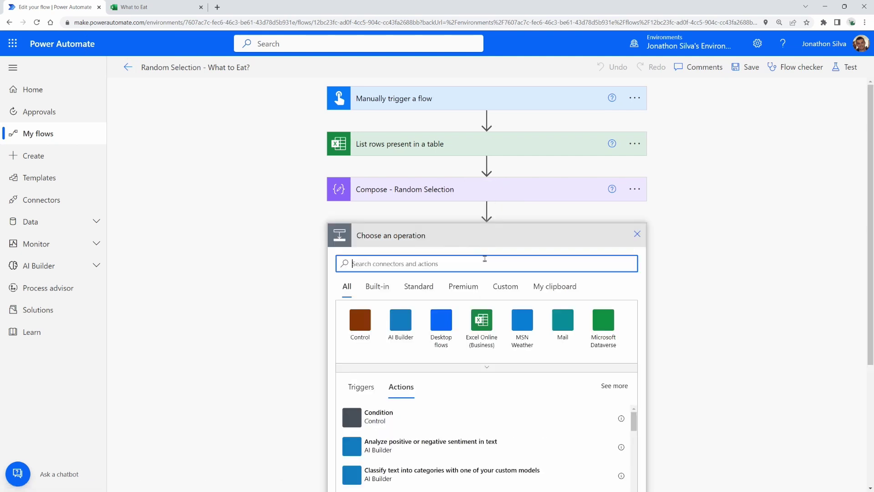
pyautogui.write('parse')
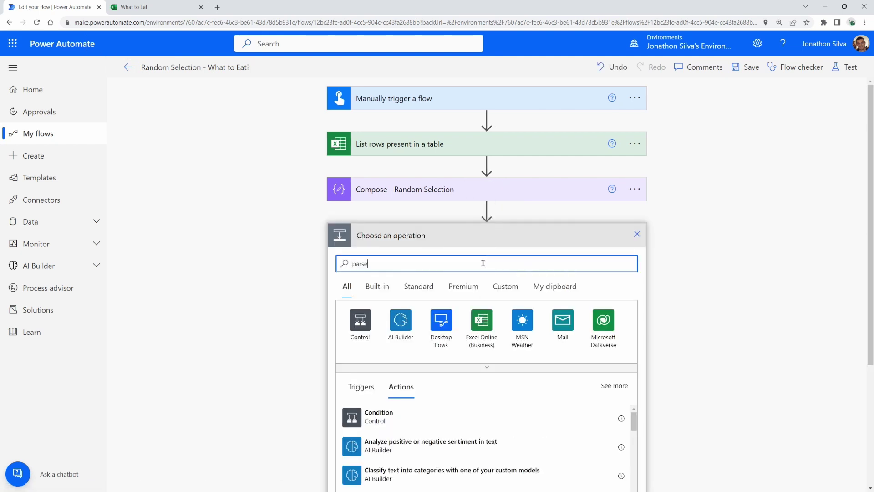
pyautogui.write(' jh')
pyautogui.write('on')
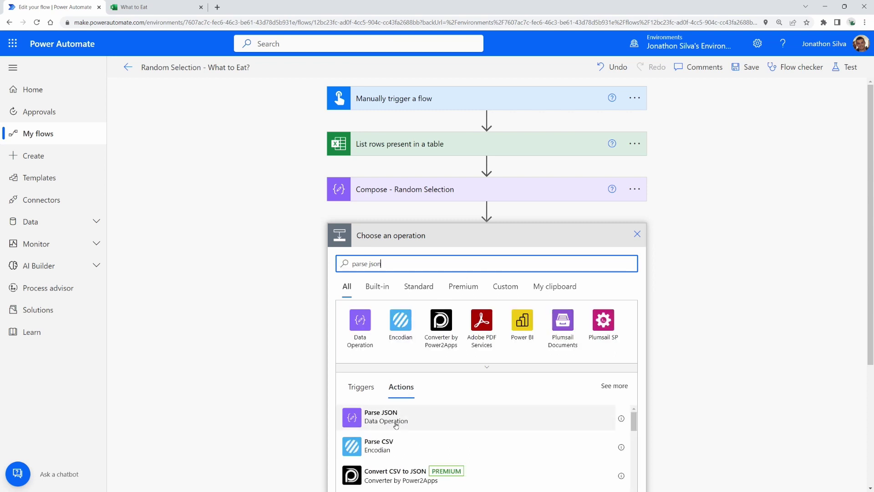
pyautogui.click(408, 425)
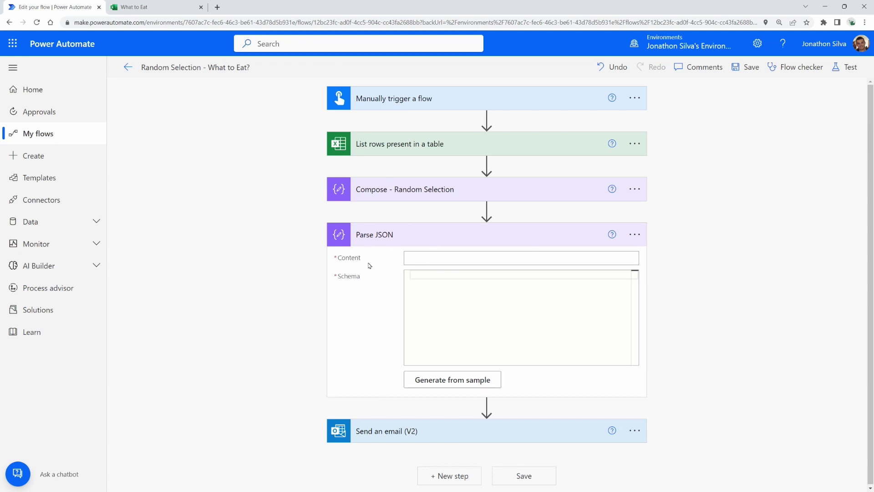
# Step: Annotate the flow, marking List rows and showing that Compose's output feeds the Content field
pyautogui.moveTo(320, 123)
pyautogui.mouseDown()
pyautogui.moveTo(640, 176)
pyautogui.moveTo(654, 162)
pyautogui.mouseUp()
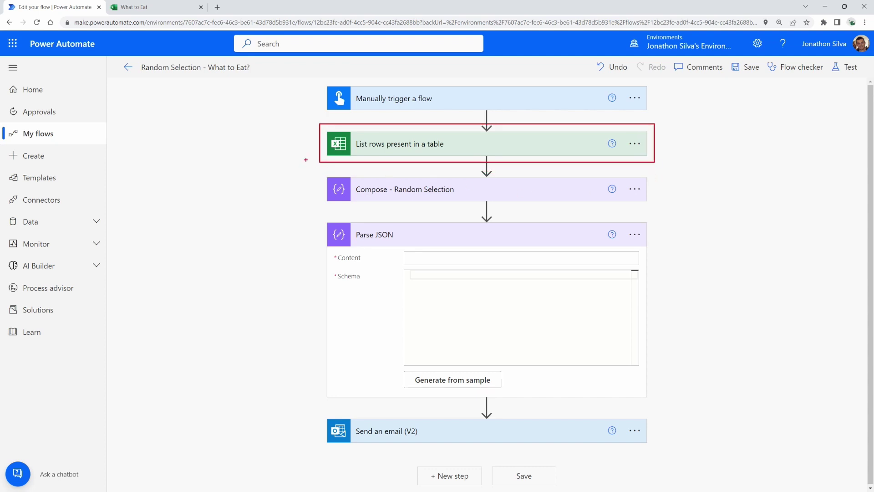
pyautogui.moveTo(306, 160); pyautogui.dragTo(321, 261)
pyautogui.press('Escape')
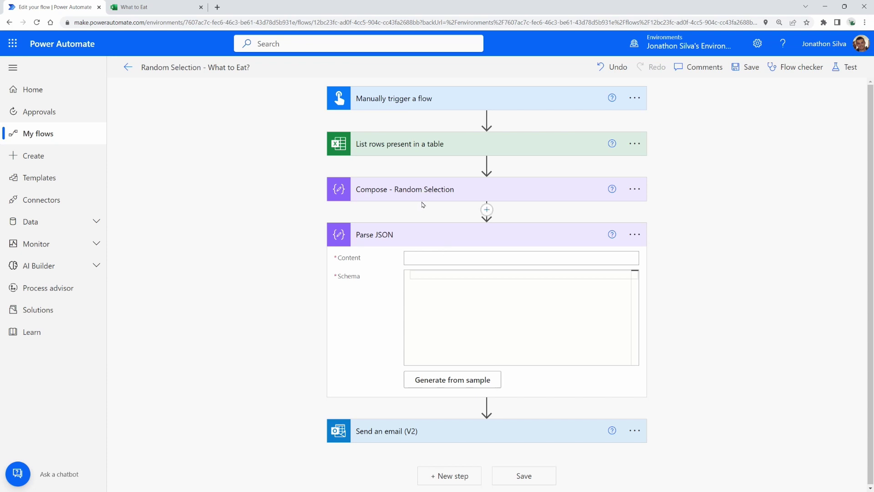
pyautogui.moveTo(325, 173); pyautogui.dragTo(649, 206)
pyautogui.moveTo(432, 255); pyautogui.dragTo(432, 205)
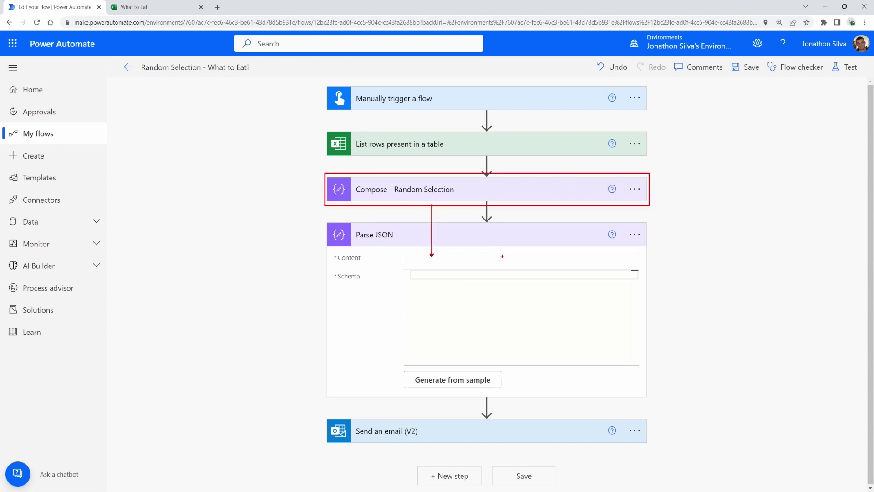
# Step: Set Parse JSON Content to the Compose Outputs and generate the schema from the pasted sample row
pyautogui.click(484, 257)
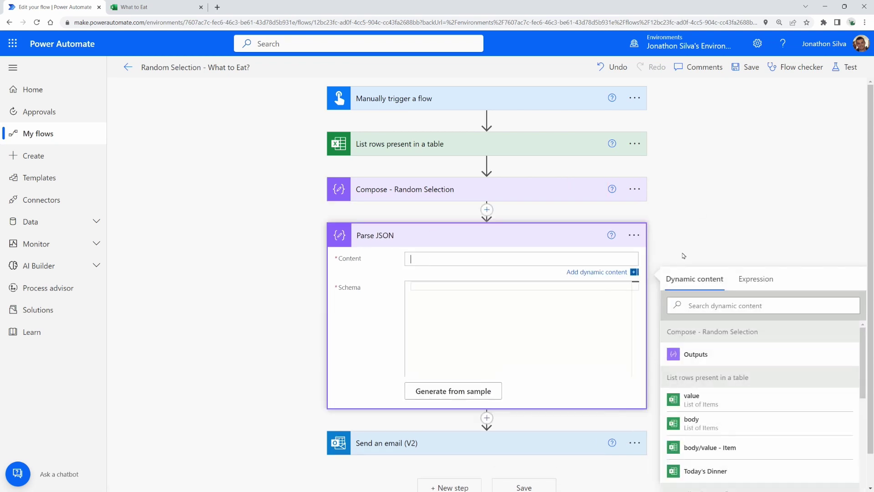
pyautogui.click(709, 355)
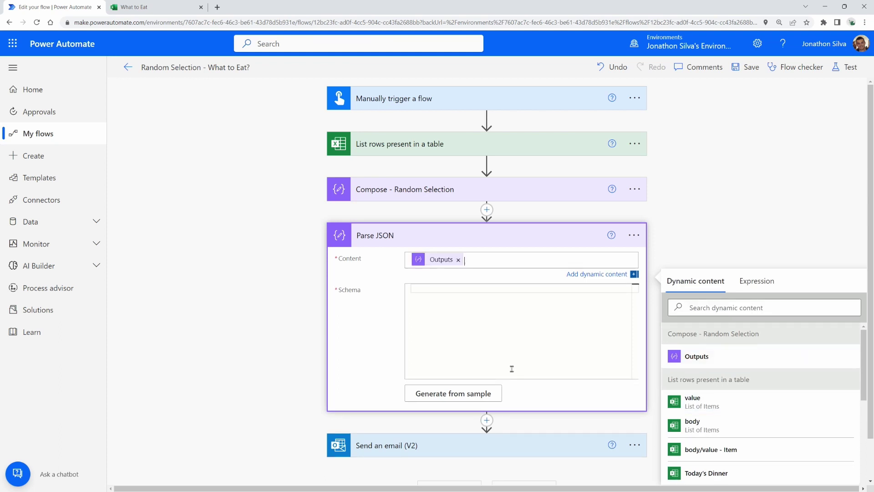
pyautogui.click(464, 397)
pyautogui.click(307, 213)
pyautogui.hotkey('ctrl', 'v')
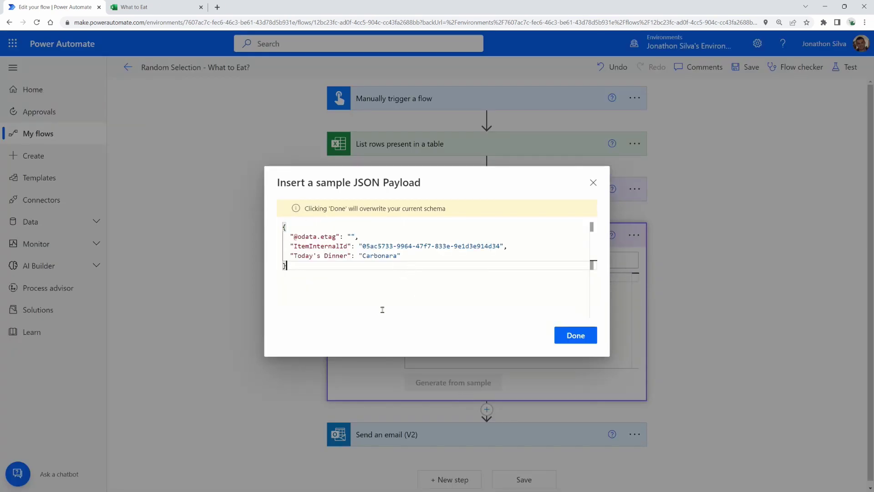
pyautogui.click(573, 335)
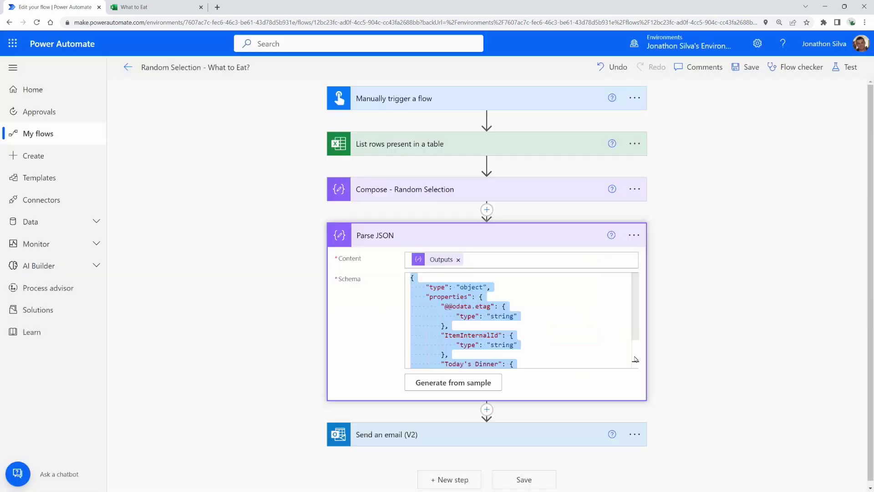
# Step: Review the generated schema down to its Today's Dinner string field
pyautogui.click(596, 321)
pyautogui.hotkey('ctrl', 'a')
pyautogui.click(585, 345)
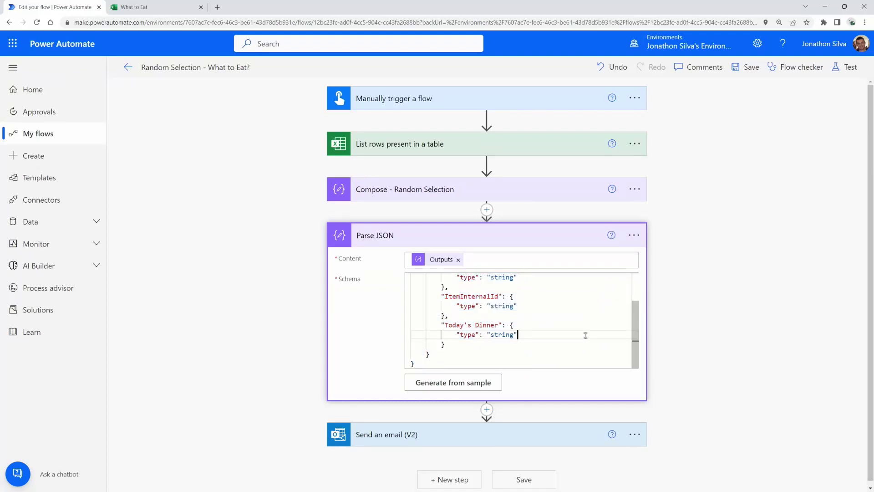
pyautogui.scroll(3, 551, 337)
pyautogui.scroll(-2, 536, 328)
pyautogui.click(540, 334)
pyautogui.scroll(-1, 743, 292)
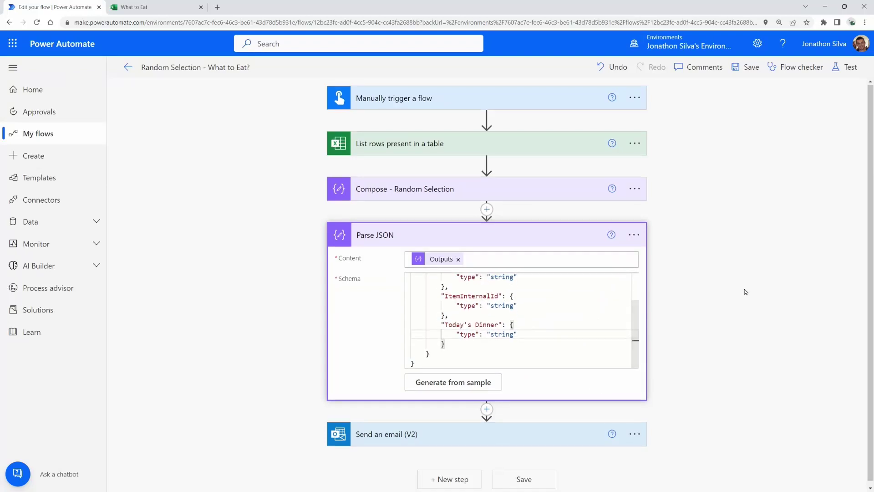
# Step: Replace the Outputs token in the email Body with Parse JSON's Today's Dinner value
pyautogui.click(490, 436)
pyautogui.click(477, 437)
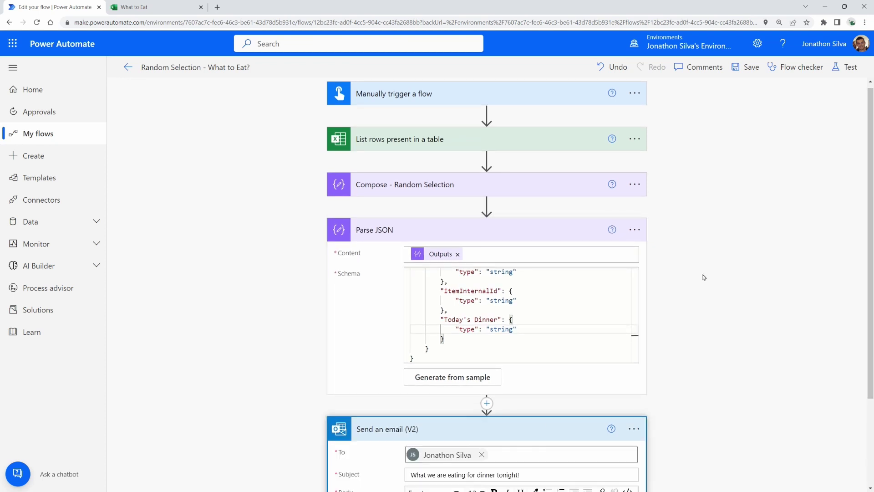
pyautogui.scroll(-2, 704, 275)
pyautogui.scroll(-1, 697, 281)
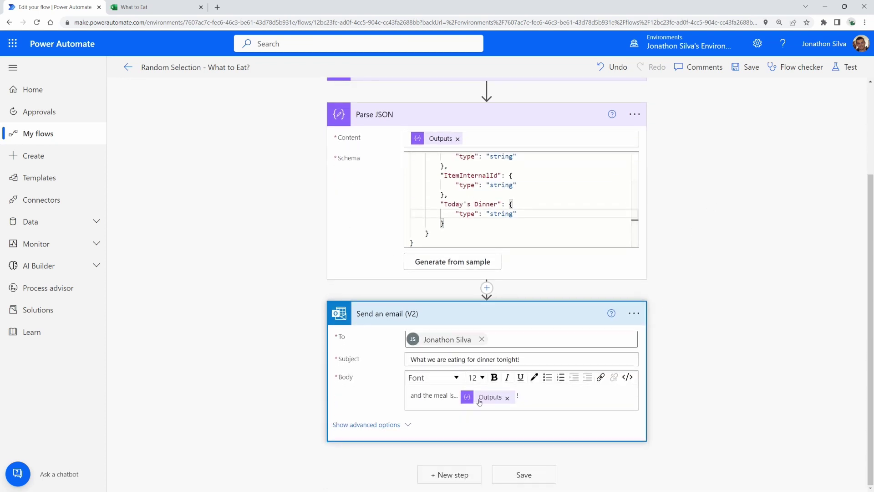
pyautogui.click(507, 398)
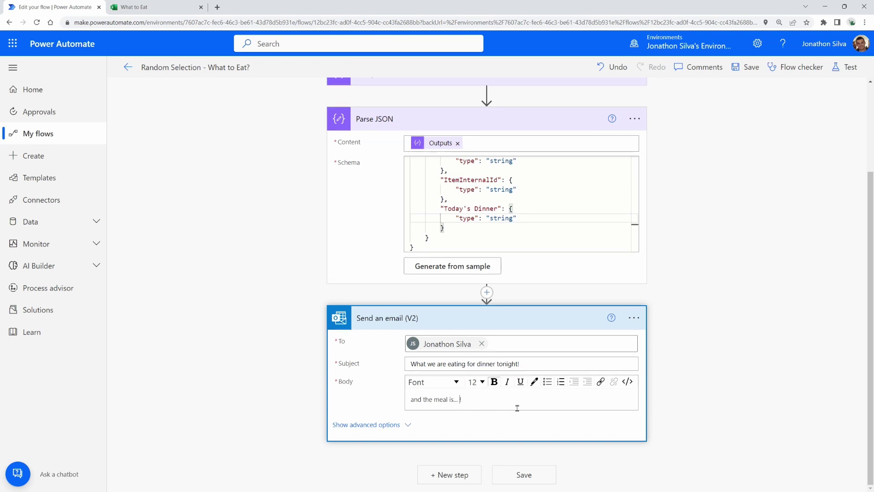
pyautogui.scroll(-4, 592, 401)
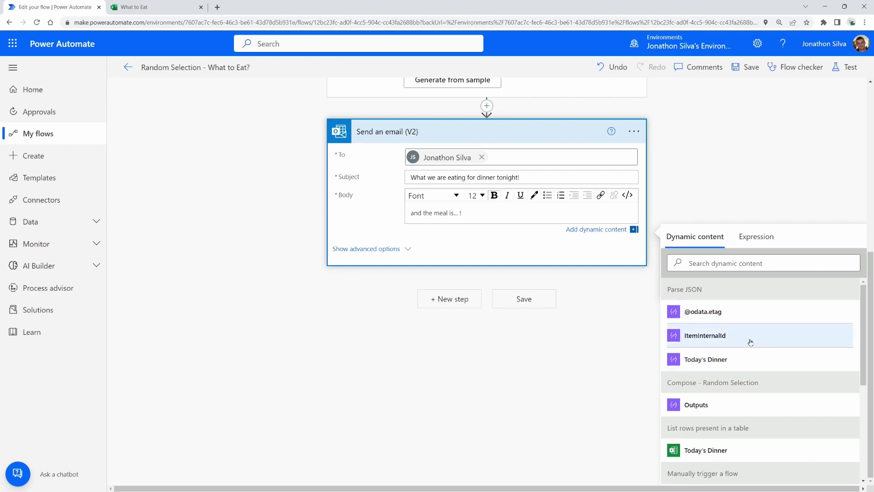
pyautogui.scroll(5, 537, 269)
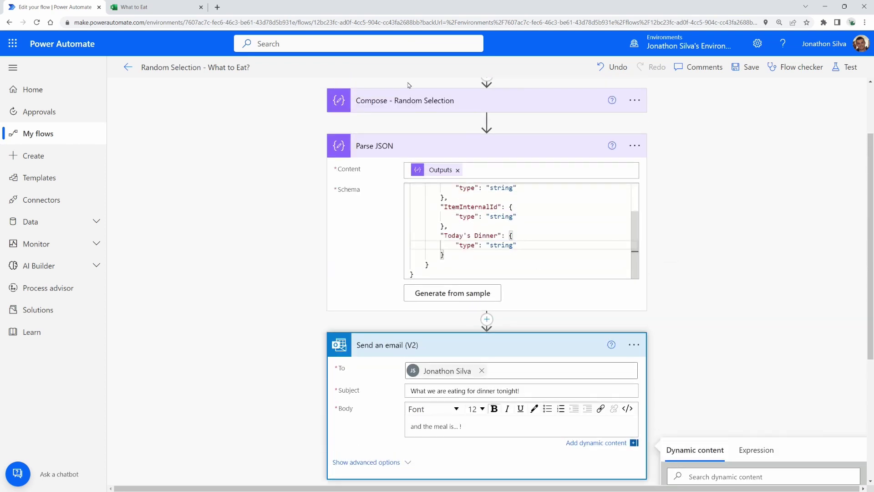
pyautogui.scroll(-3, 724, 244)
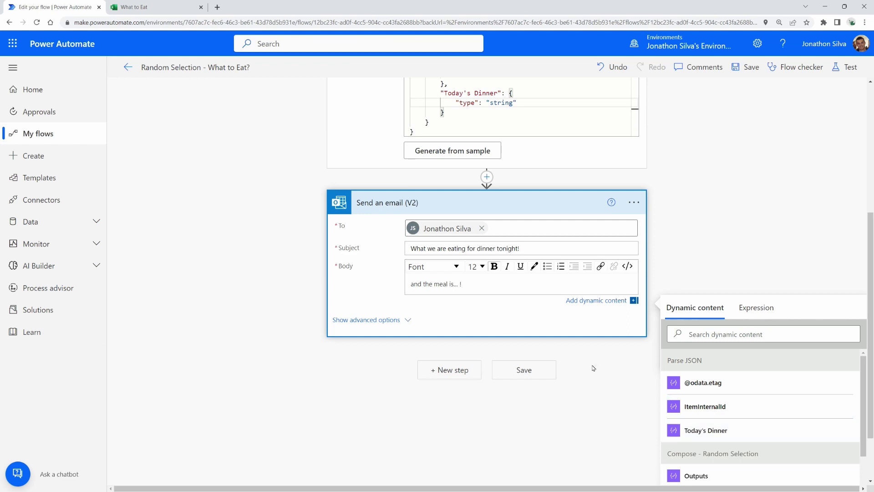
pyautogui.click(711, 434)
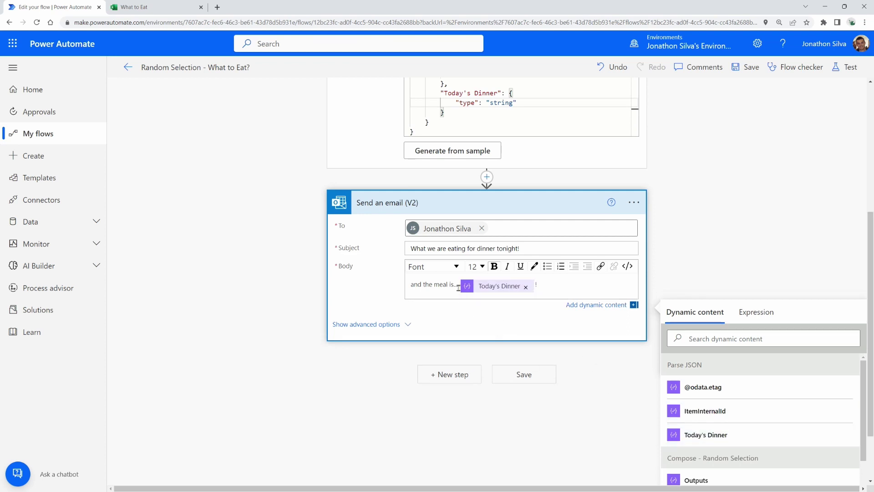
pyautogui.moveTo(459, 288); pyautogui.dragTo(532, 292)
# Step: Save the flow and run a manual test
pyautogui.click(508, 378)
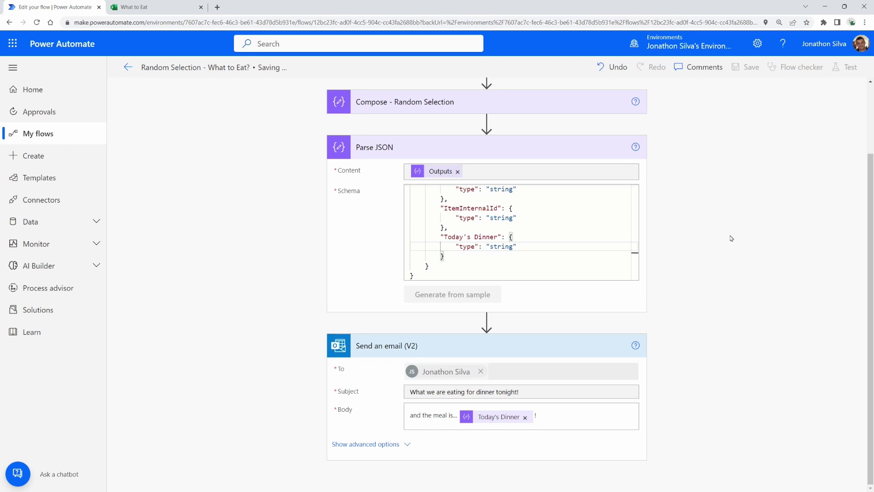
pyautogui.scroll(-1, 732, 232)
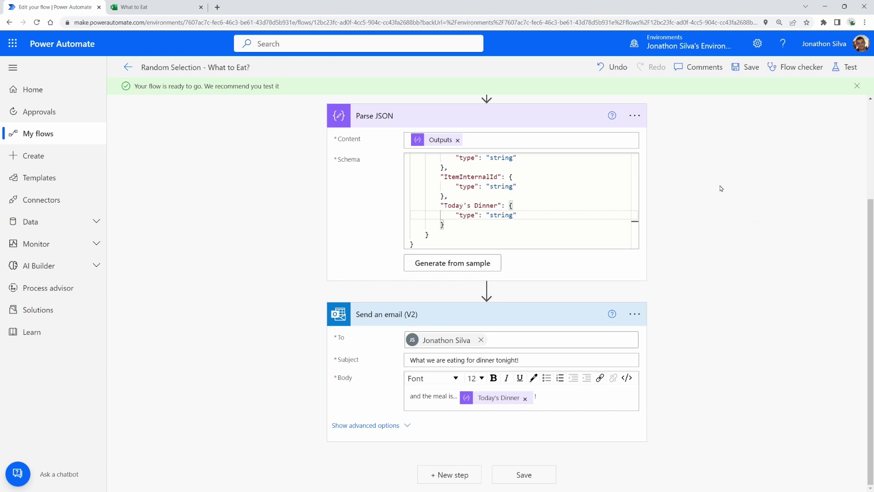
pyautogui.click(843, 67)
pyautogui.click(712, 99)
pyautogui.click(725, 474)
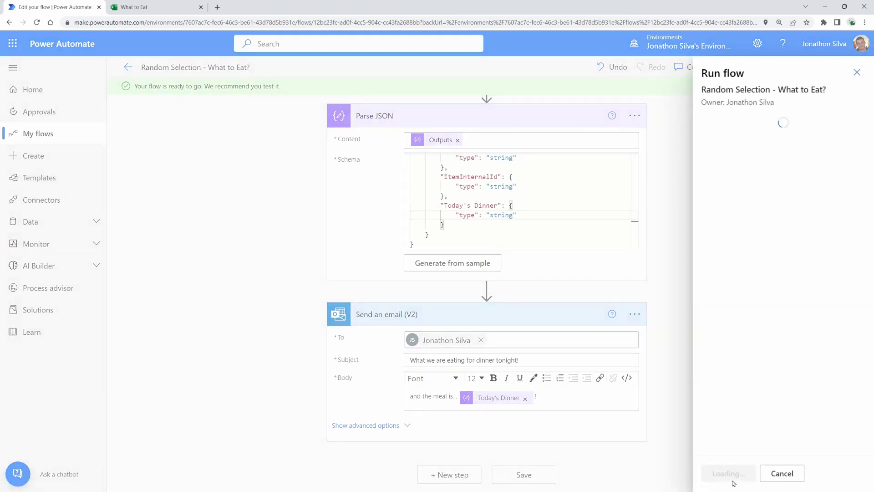
pyautogui.click(733, 478)
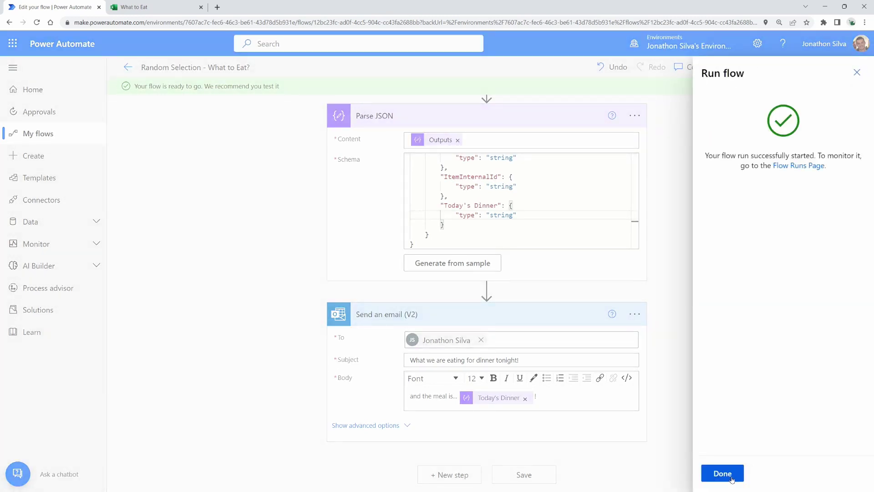
pyautogui.click(733, 478)
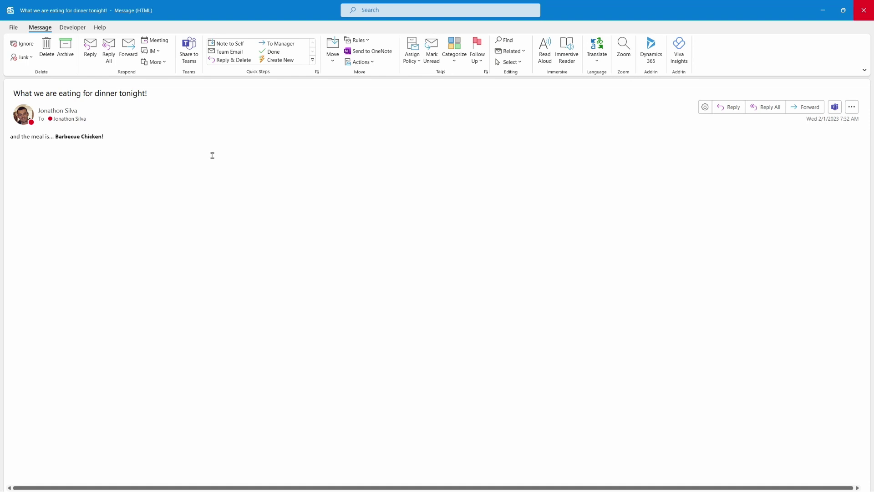
# Step: Check the received email naming Barbecue Chicken, then return to the run history
pyautogui.keyDown('ctrl'); pyautogui.scroll(4, 212, 156); pyautogui.keyUp('ctrl')
pyautogui.moveTo(414, 10); pyautogui.dragTo(579, 105)
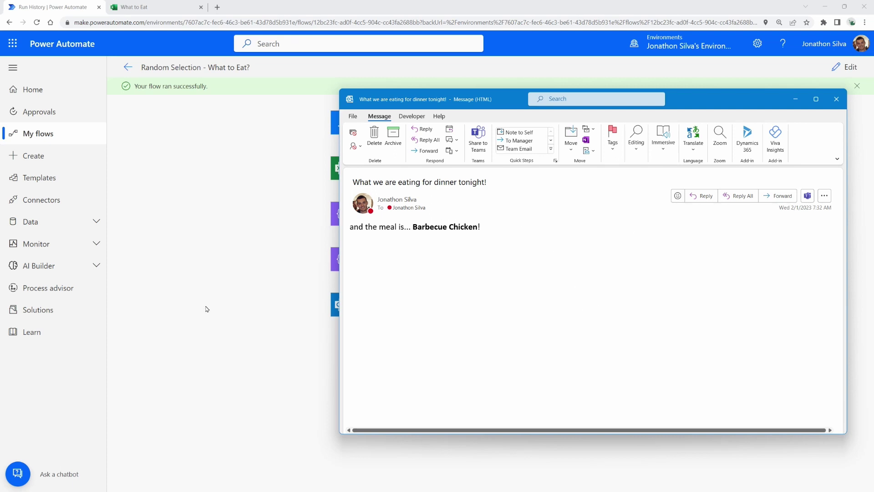
pyautogui.click(200, 257)
# Step: Run a second manual test and check the new email naming Chicken Tikka Masala
pyautogui.click(840, 69)
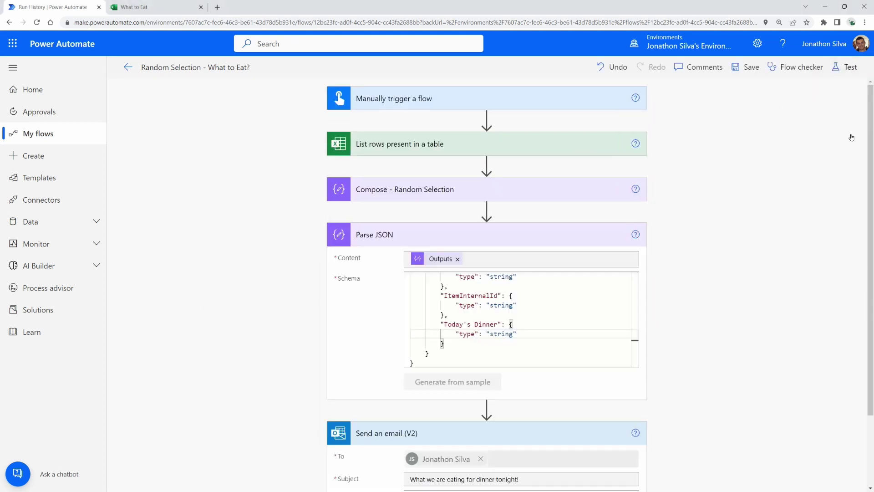
pyautogui.click(841, 67)
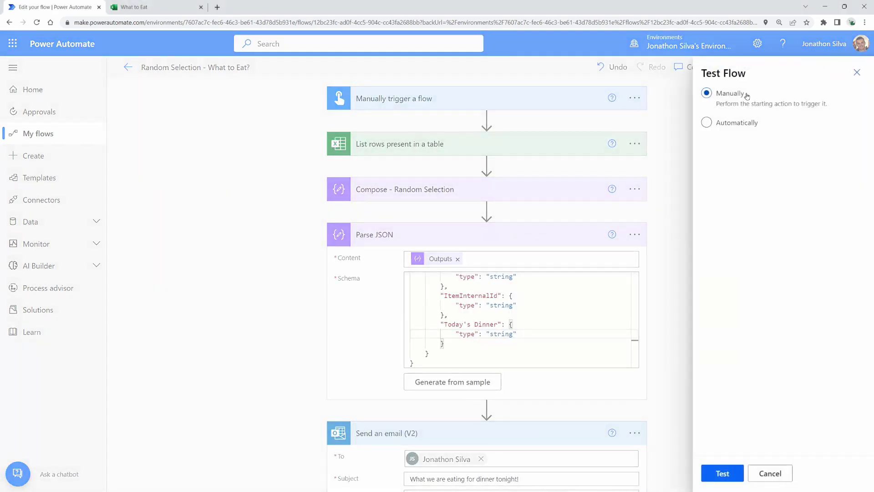
pyautogui.click(728, 478)
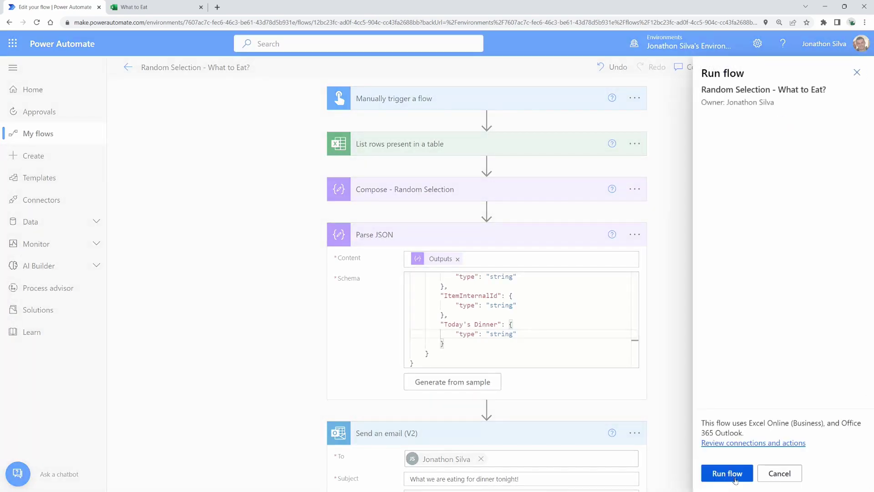
pyautogui.click(735, 478)
pyautogui.click(721, 475)
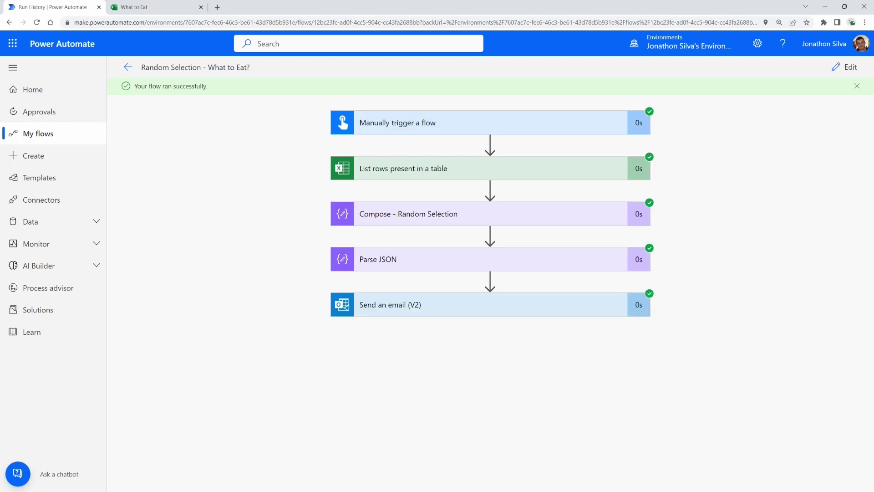
pyautogui.hotkey('alt', 'Tab')
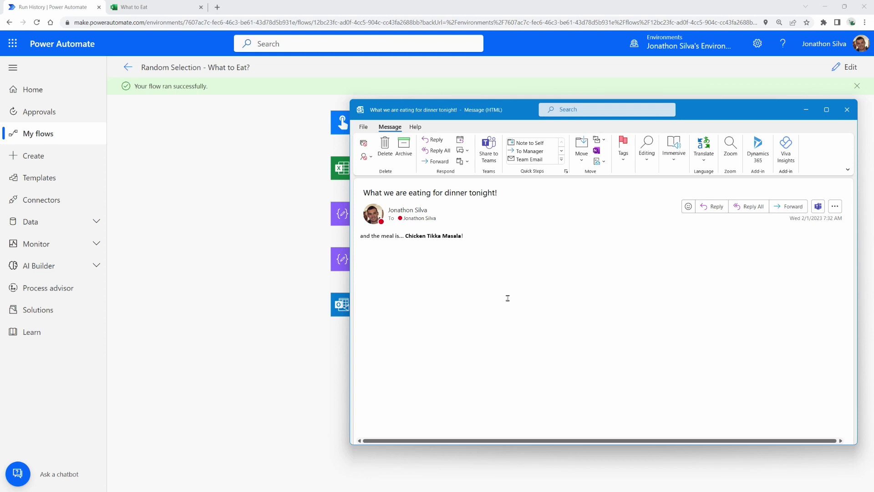
pyautogui.scroll(1, 508, 299)
pyautogui.scroll(2, 512, 277)
pyautogui.click(257, 315)
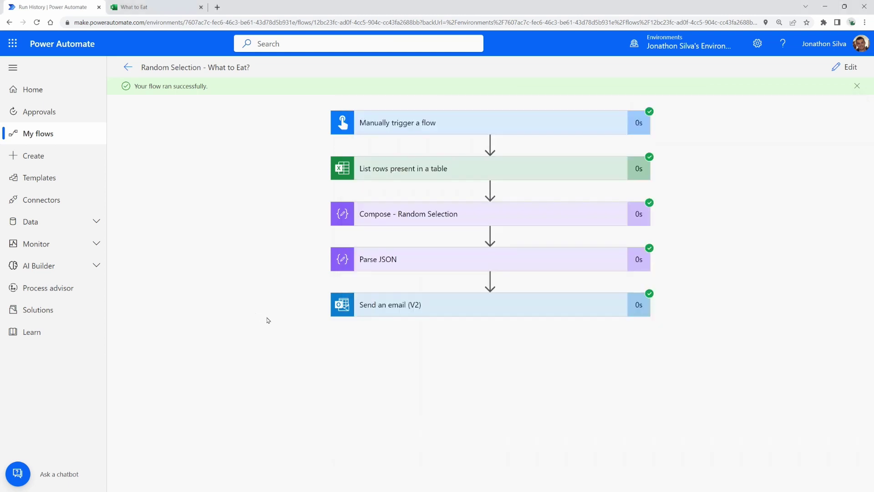
# Step: Run a third manual test, producing the Sesame Tuna Steak email
pyautogui.click(840, 68)
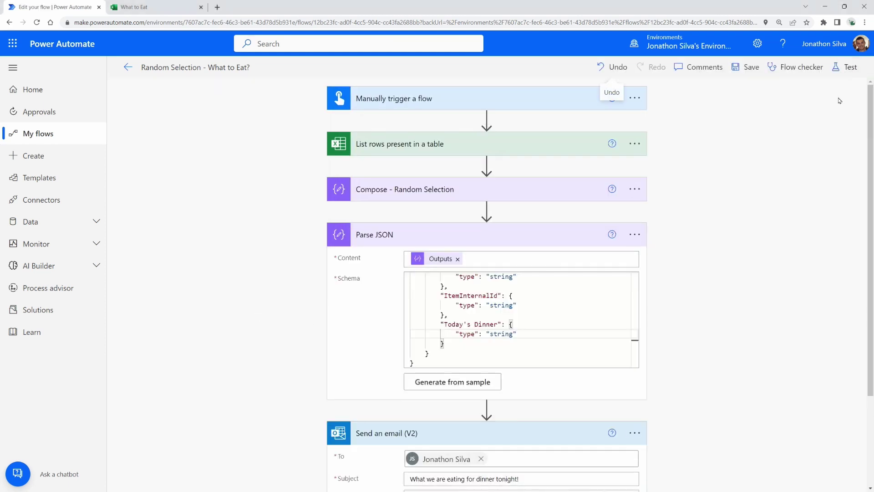
pyautogui.click(846, 68)
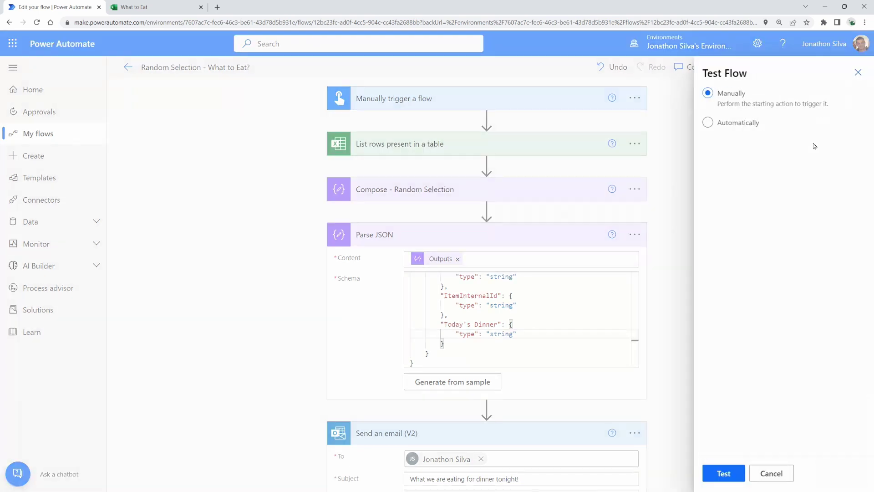
pyautogui.click(716, 475)
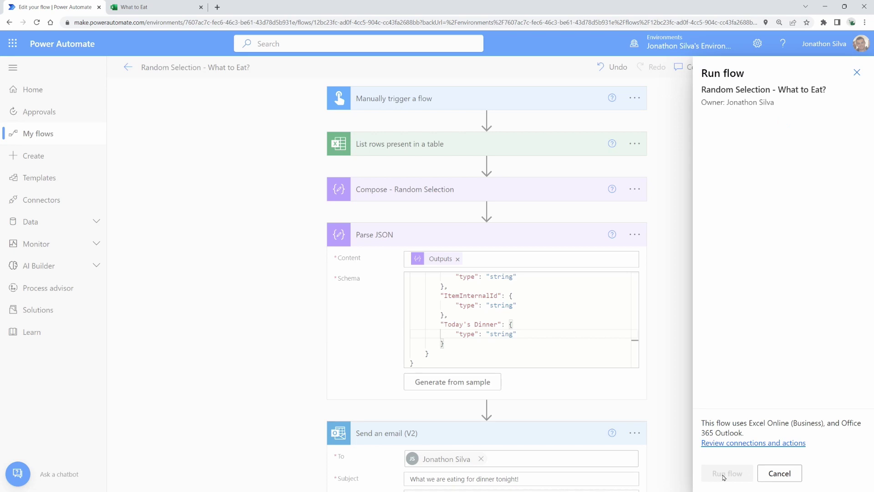
pyautogui.click(726, 476)
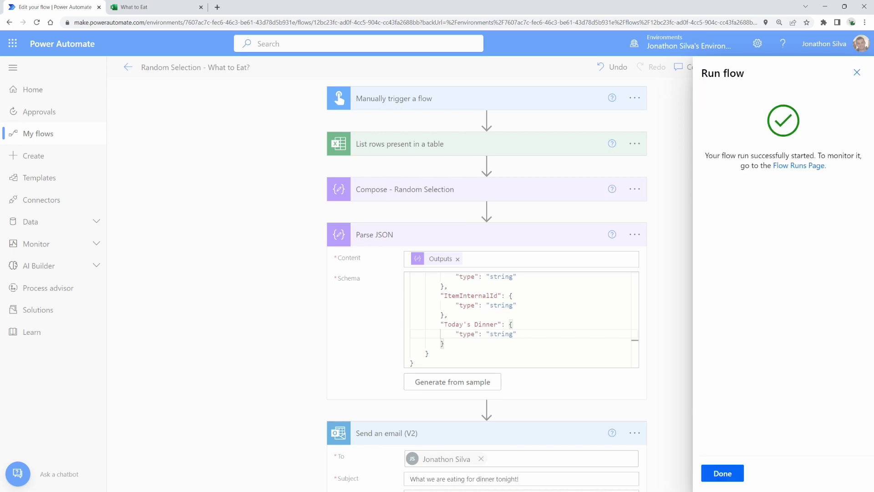
pyautogui.click(723, 473)
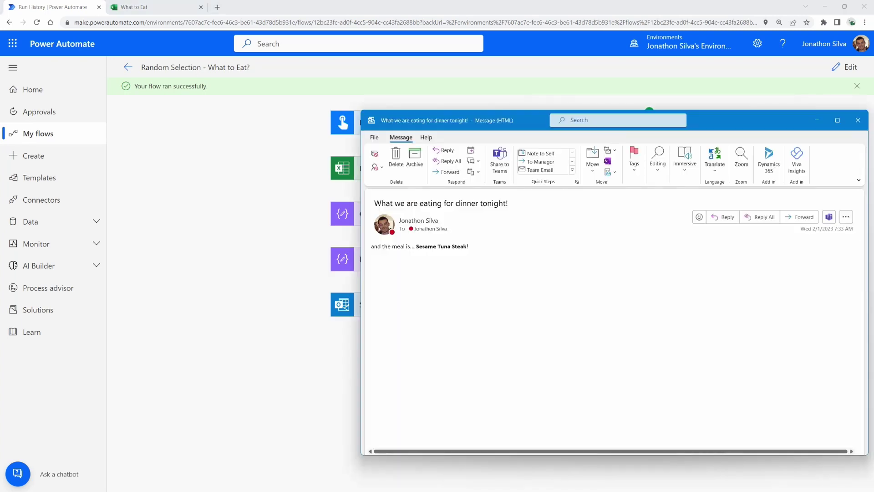
# Step: Arrange the Chicken Tikka Masala, Barbecue Chicken and Sesame Tuna Steak emails left to right
pyautogui.scroll(3, 537, 290)
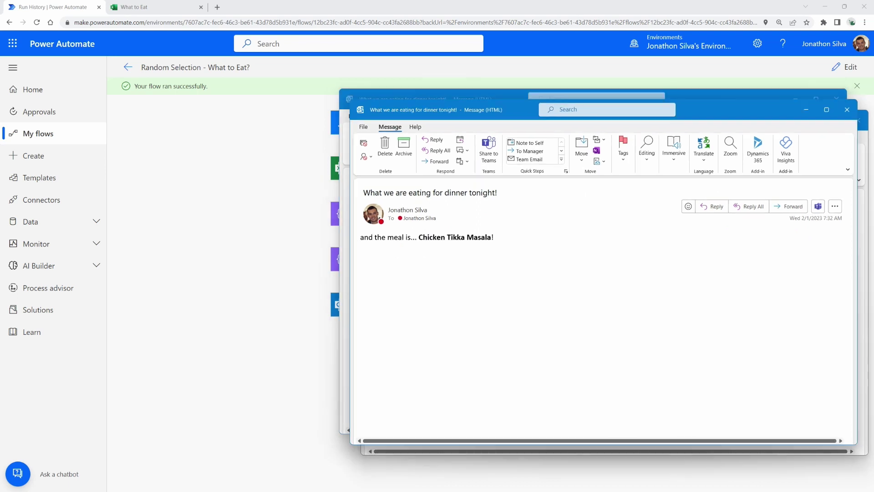
pyautogui.moveTo(541, 101); pyautogui.dragTo(244, 103)
pyautogui.moveTo(682, 109); pyautogui.dragTo(544, 119)
pyautogui.click(843, 298)
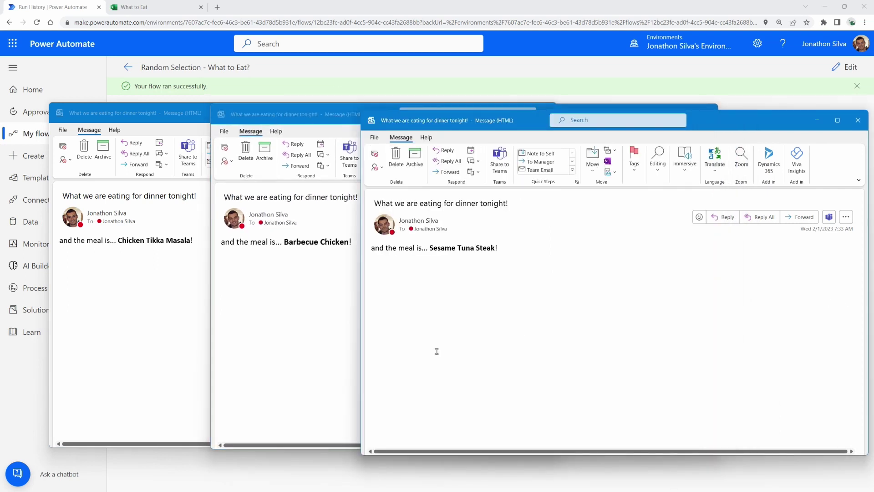